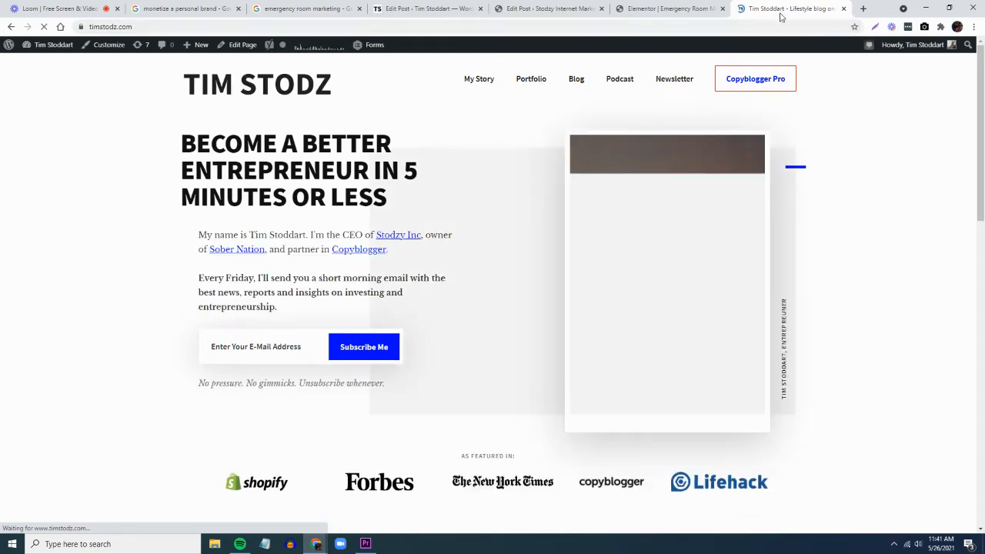
pyautogui.hotkey('ctrl', 'w')
pyautogui.hotkey('ctrl', 'shift', 't')
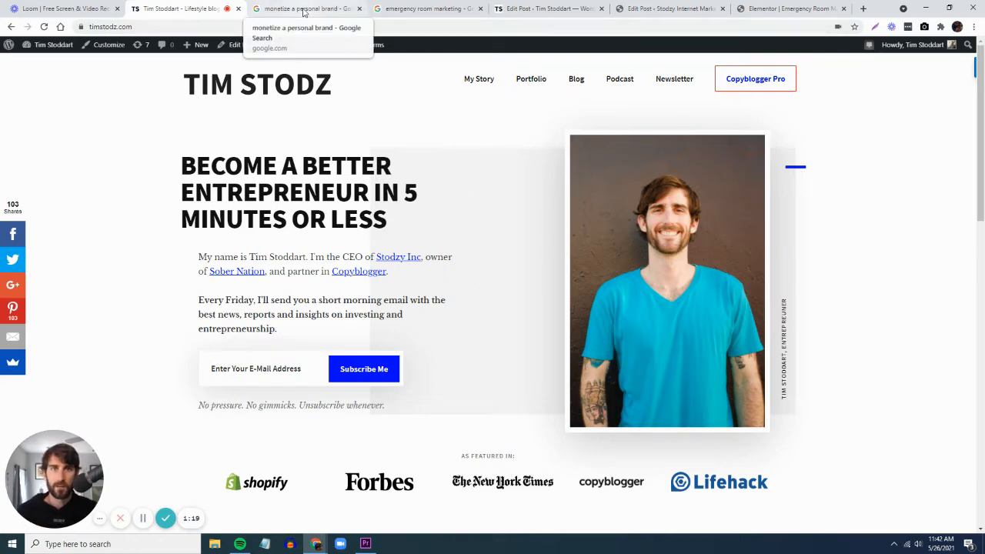
# Run the Google search for "monetize a personal brand" again to view its ranking results
pyautogui.click(304, 10)
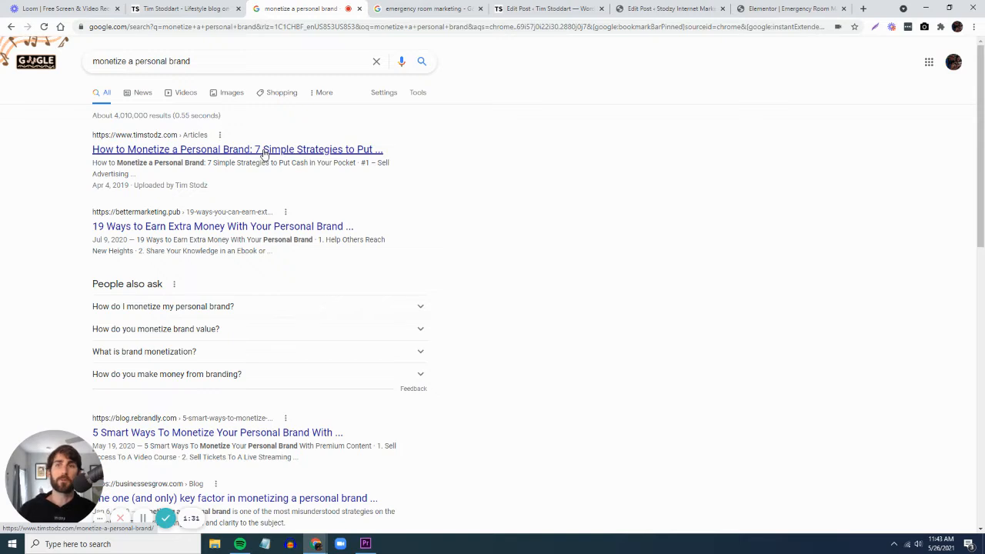
pyautogui.click(238, 70)
pyautogui.press('Return')
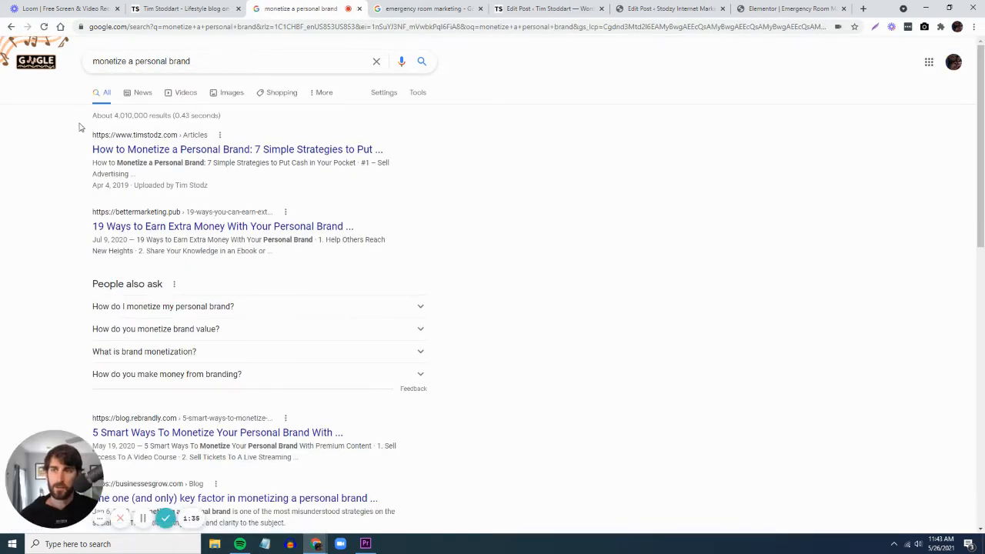
# Run the Google search for "emergency room marketing" again and look through the ads and organic results
pyautogui.click(424, 11)
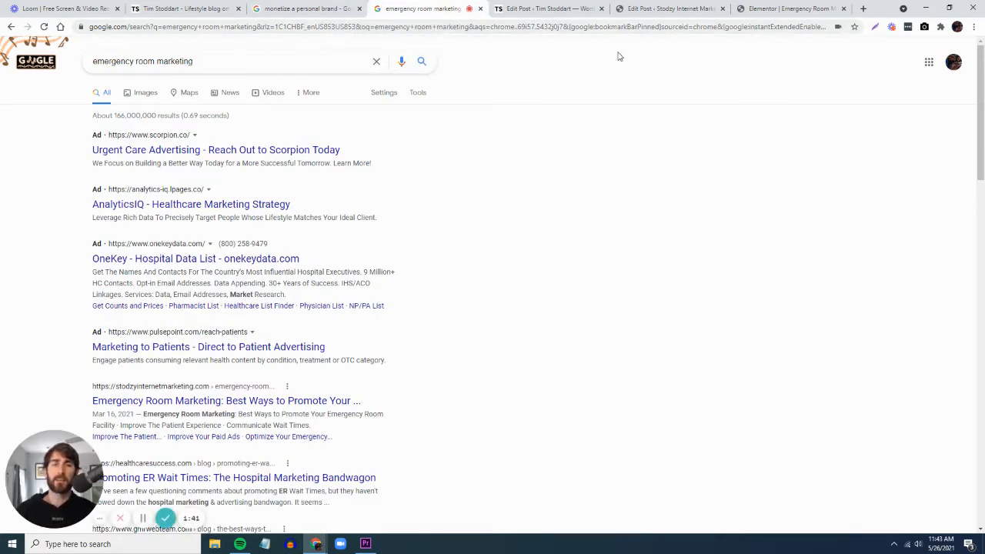
pyautogui.click(228, 67)
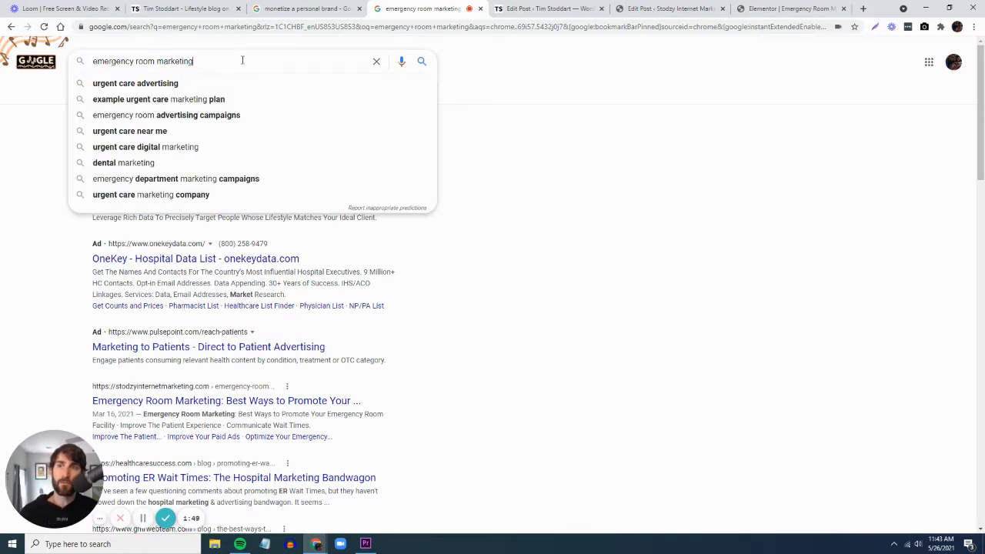
pyautogui.press('Return')
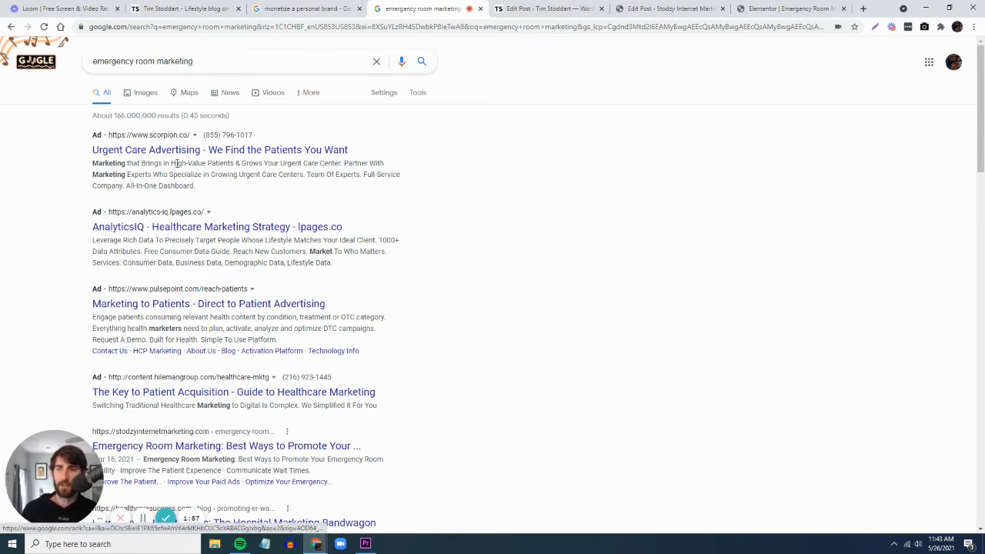
pyautogui.scroll(-3, 217, 137)
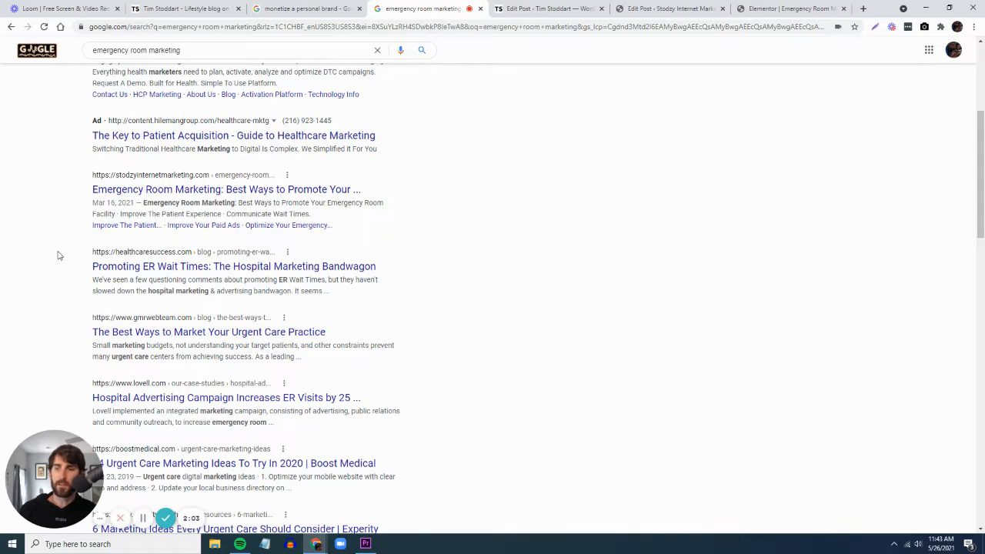
pyautogui.scroll(2, 246, 267)
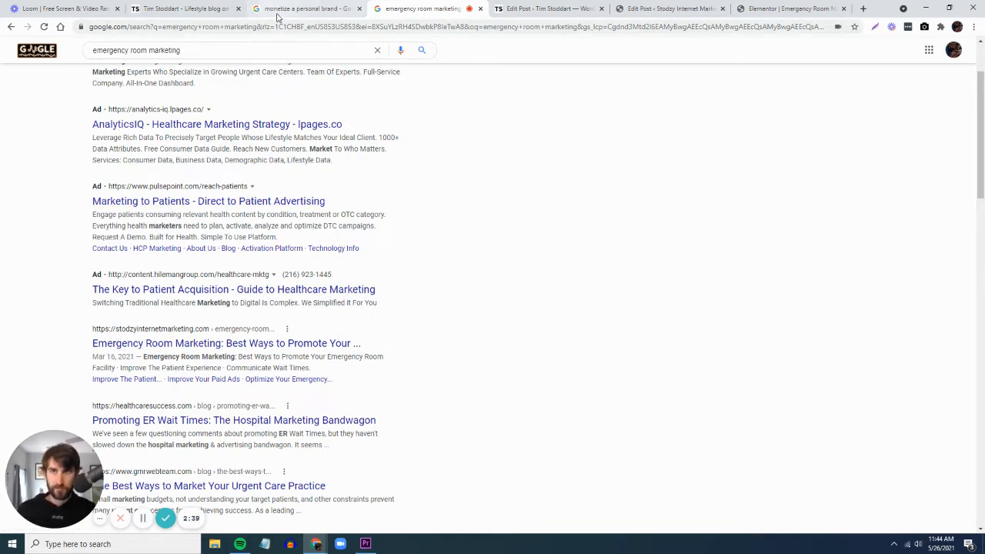
# Go to the Yoast SEO section of the WordPress post "How to Monetize a Personal Brand" in its editor
pyautogui.click(302, 11)
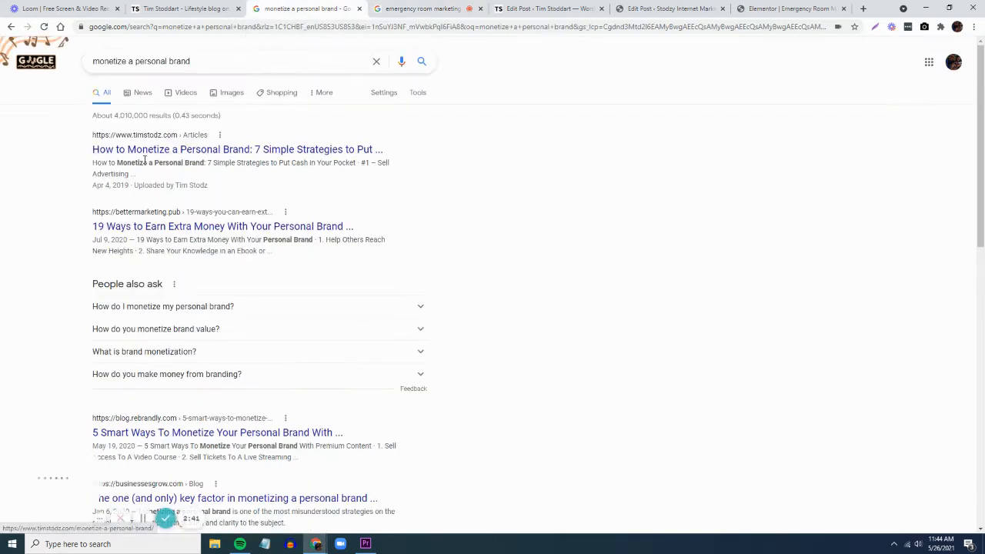
pyautogui.click(539, 11)
pyautogui.scroll(6, 560, 153)
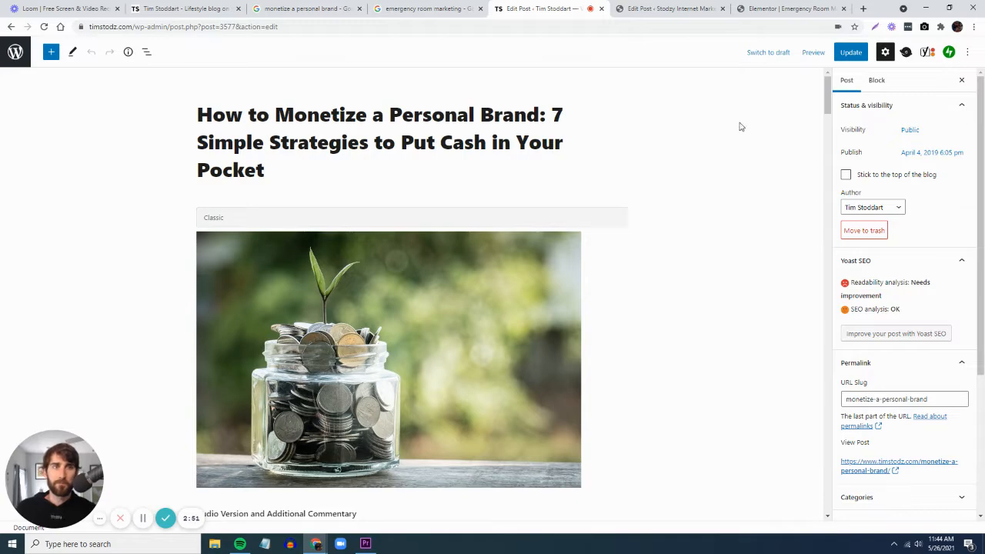
pyautogui.moveTo(829, 102); pyautogui.dragTo(822, 442)
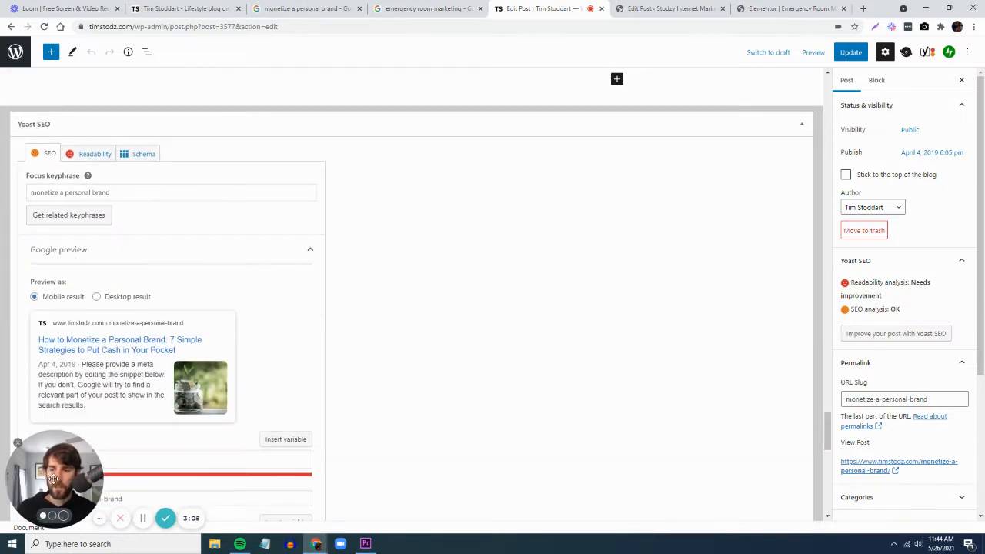
pyautogui.moveTo(60, 483); pyautogui.dragTo(841, 46)
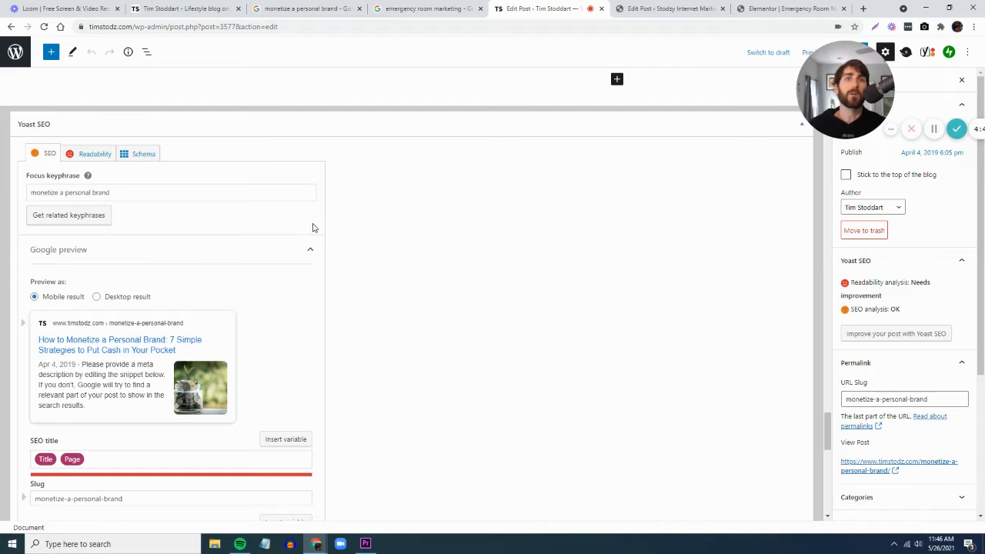
# Examine the post's Google preview, SEO title, slug and meta description fields, and expand the SEO analysis to review its results
pyautogui.scroll(-5, 435, 209)
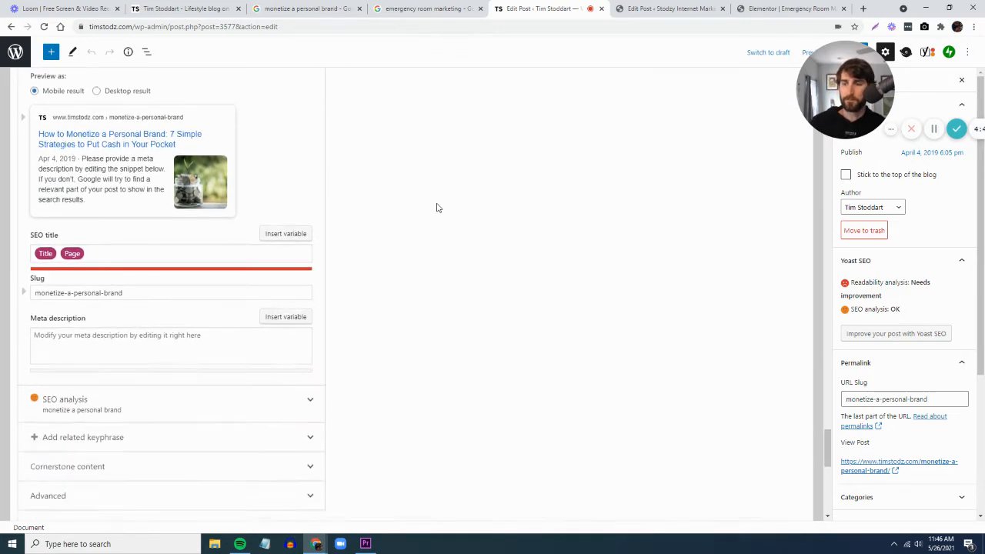
pyautogui.scroll(3, 242, 176)
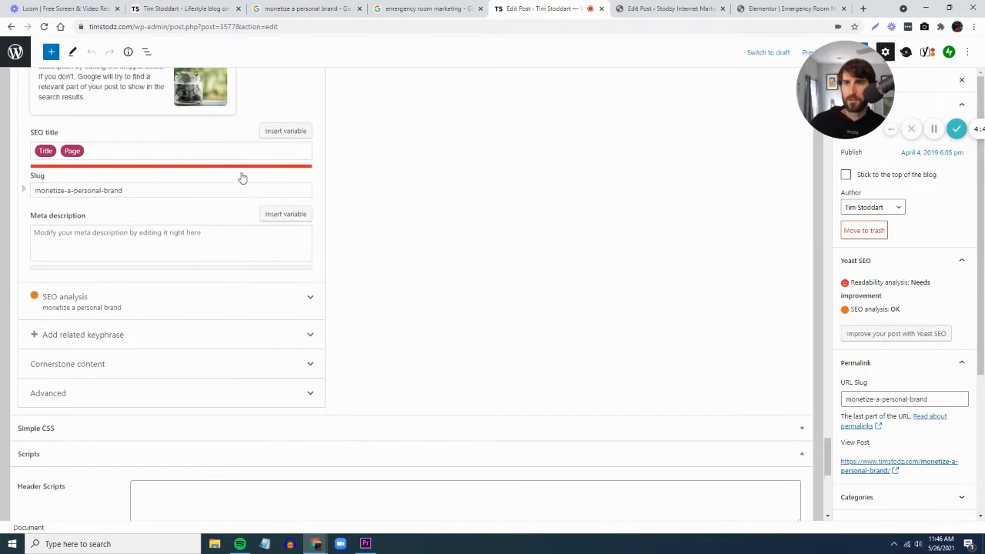
pyautogui.scroll(-1, 169, 175)
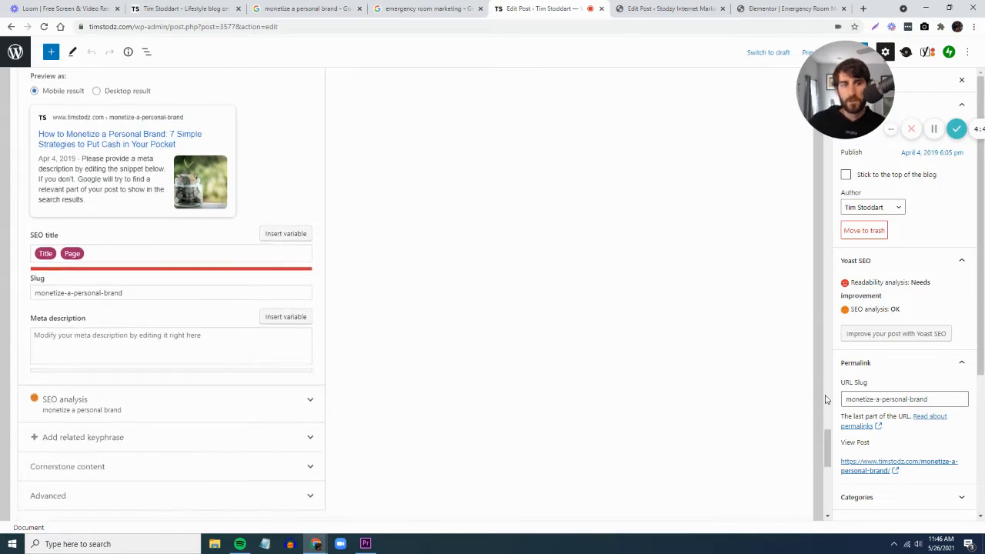
pyautogui.moveTo(826, 446)
pyautogui.mouseDown()
pyautogui.moveTo(849, 274)
pyautogui.moveTo(843, 94)
pyautogui.moveTo(830, 449)
pyautogui.mouseUp()
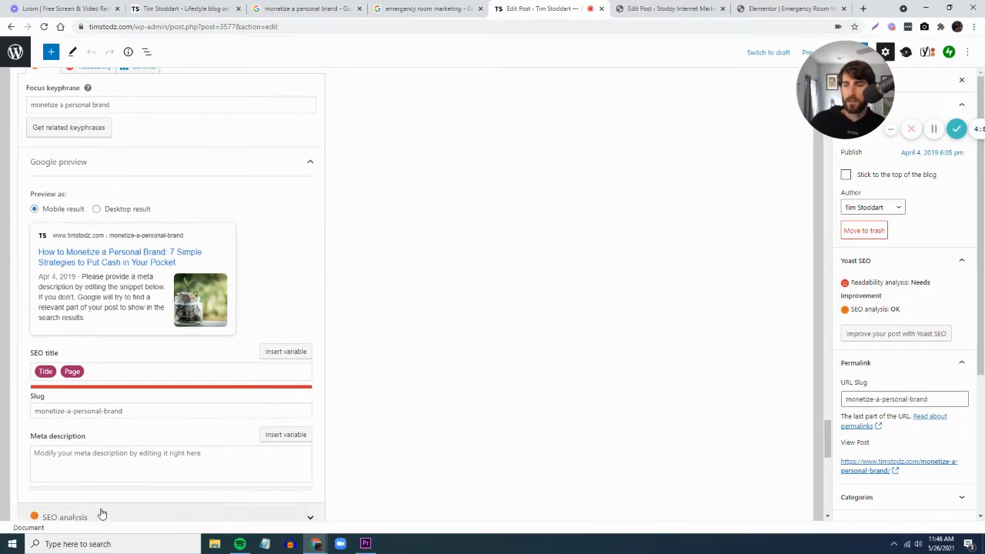
pyautogui.scroll(-5, 408, 371)
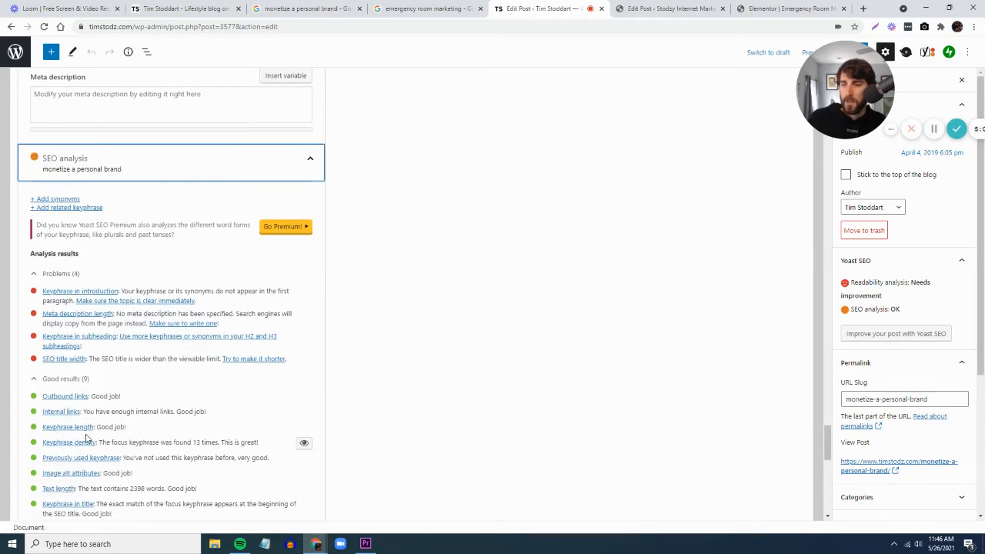
pyautogui.scroll(-1, 76, 420)
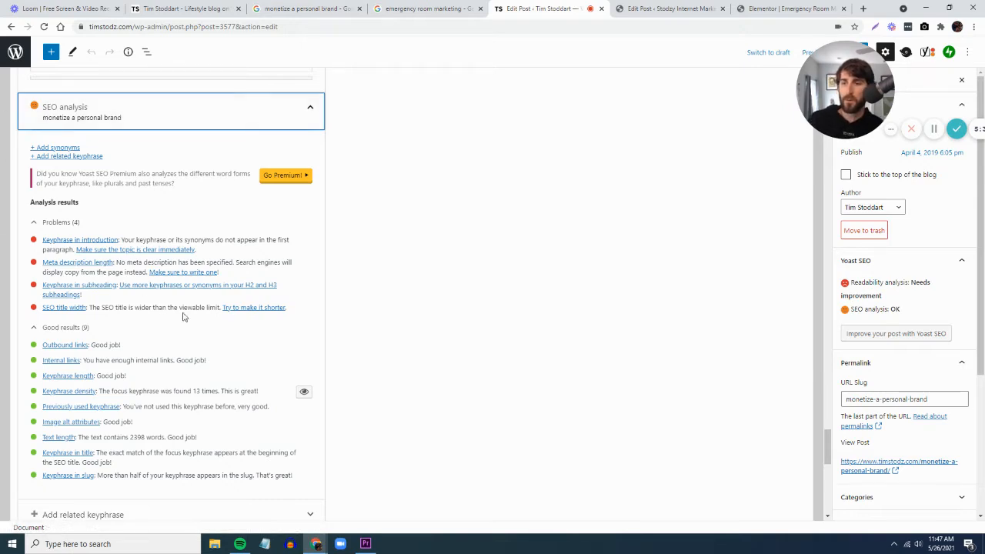
pyautogui.scroll(2, 243, 350)
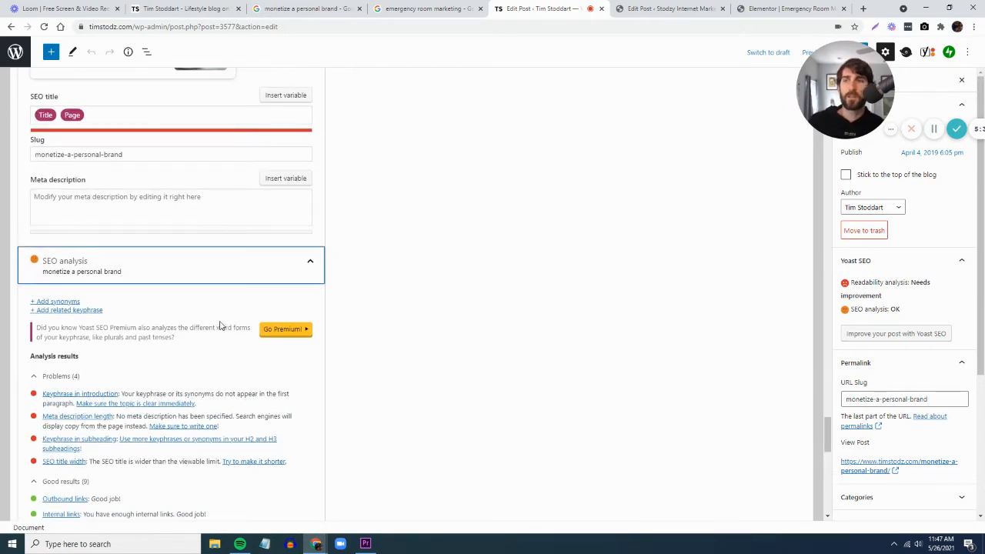
pyautogui.scroll(-1, 111, 279)
pyautogui.scroll(4, 116, 281)
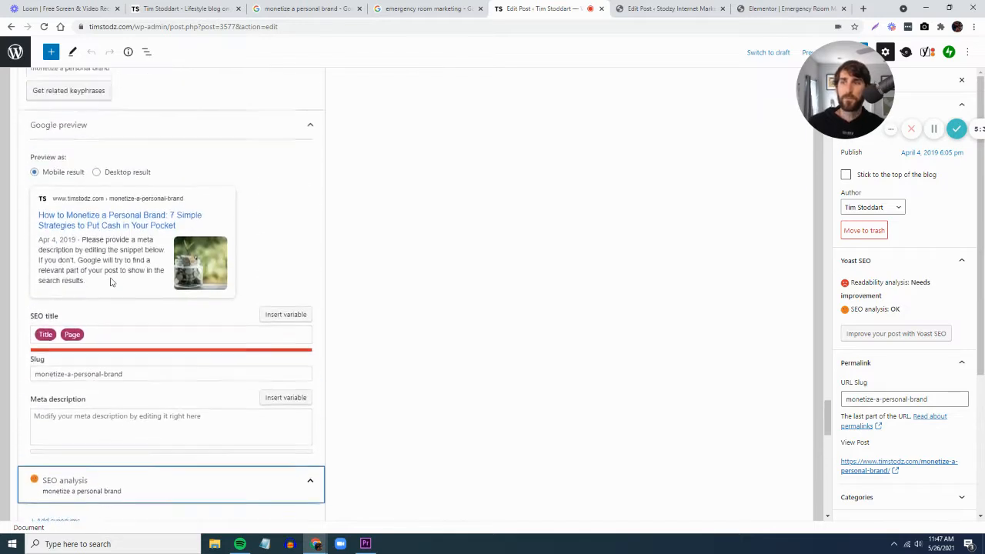
pyautogui.scroll(1, 121, 267)
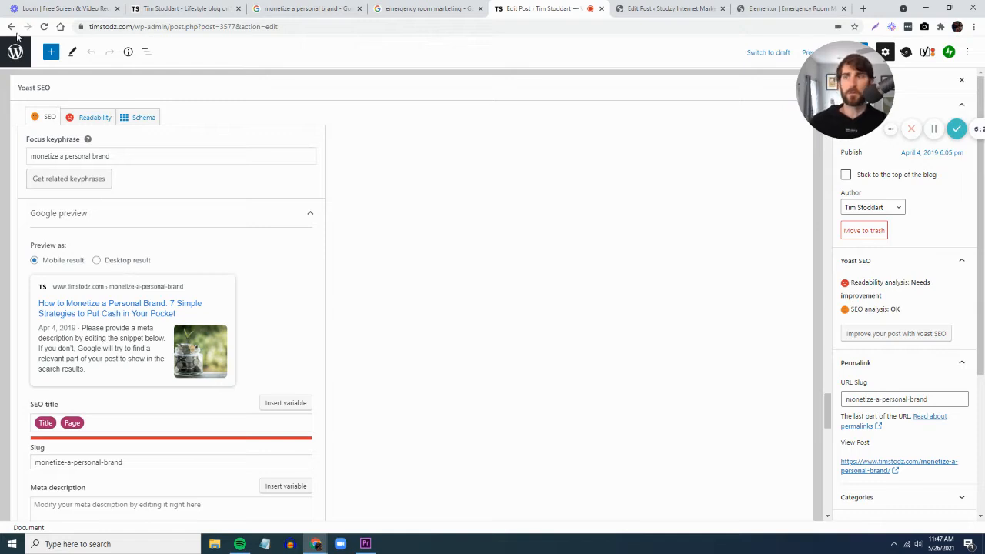
# Highlight the focus keyphrase "monetize a personal brand" in the Yoast SEO settings to point it out
pyautogui.moveTo(119, 156); pyautogui.dragTo(29, 158)
pyautogui.click(63, 158)
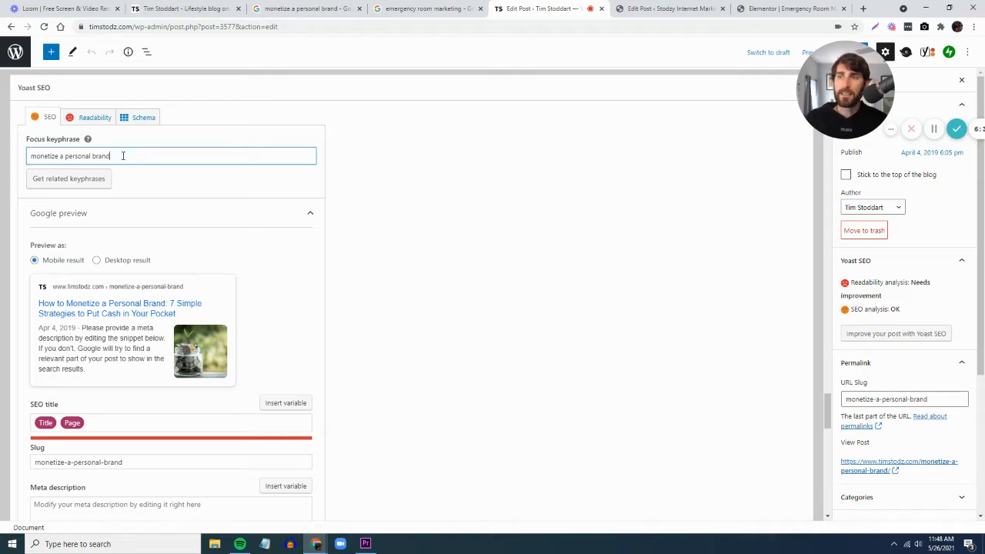
pyautogui.moveTo(121, 157); pyautogui.dragTo(23, 157)
pyautogui.click(131, 159)
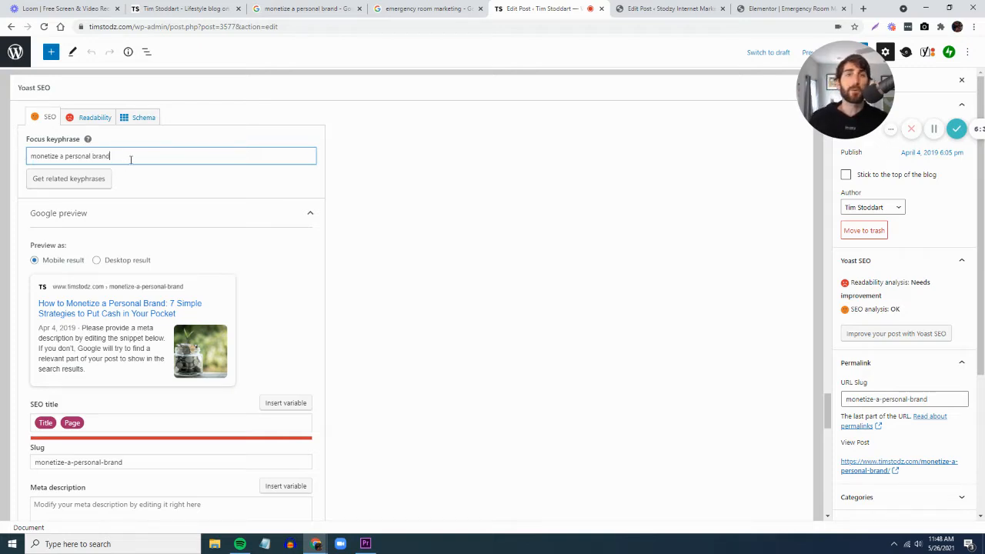
pyautogui.moveTo(127, 157); pyautogui.dragTo(20, 157)
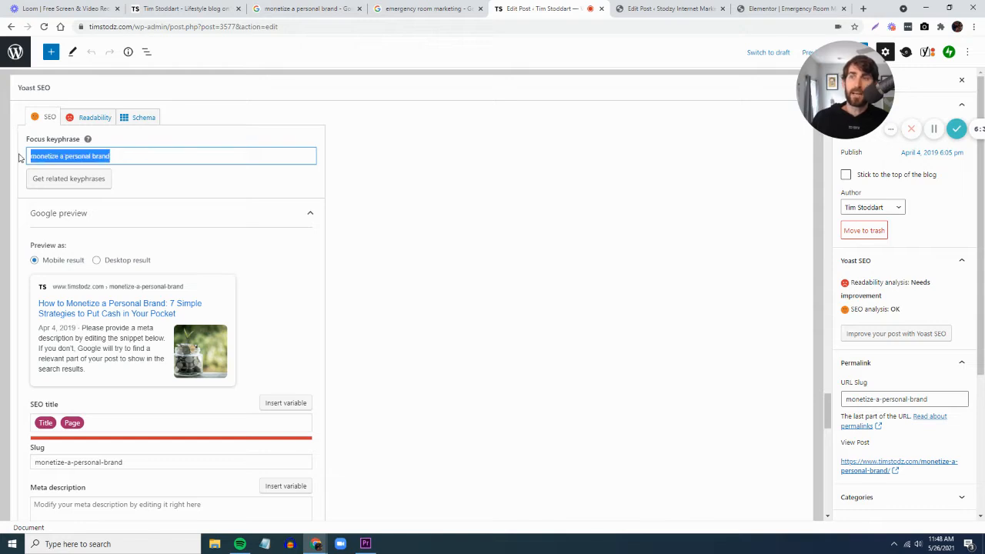
pyautogui.click(144, 157)
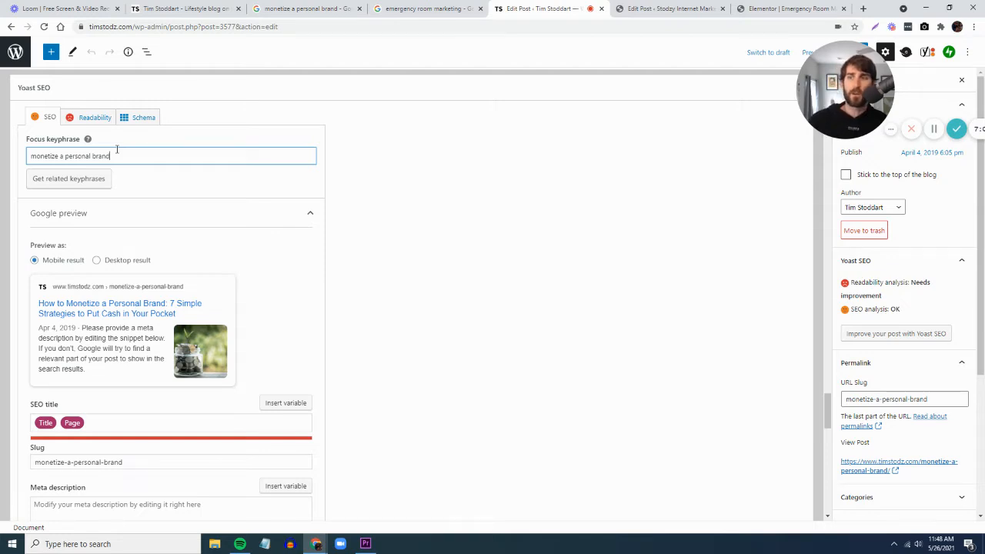
pyautogui.moveTo(129, 156); pyautogui.dragTo(23, 157)
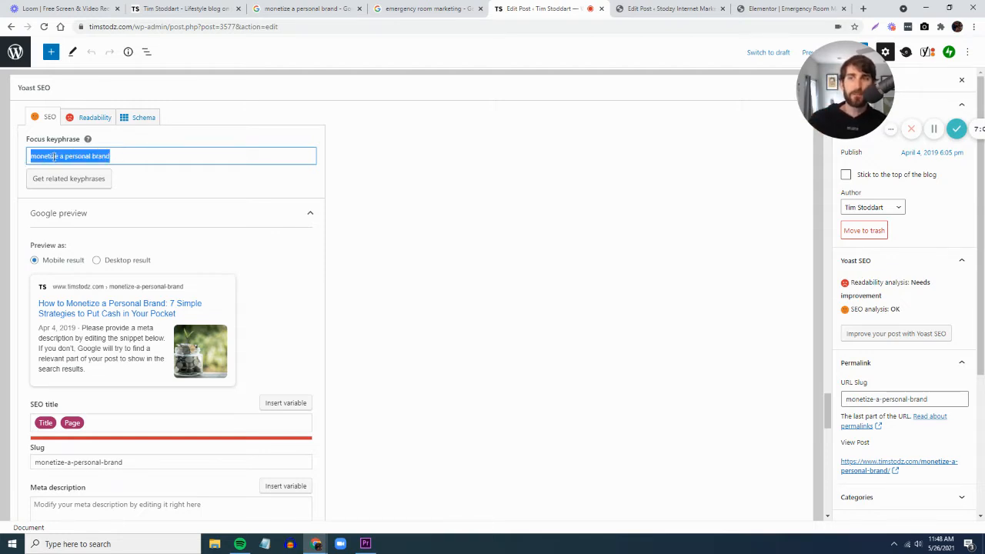
pyautogui.click(60, 157)
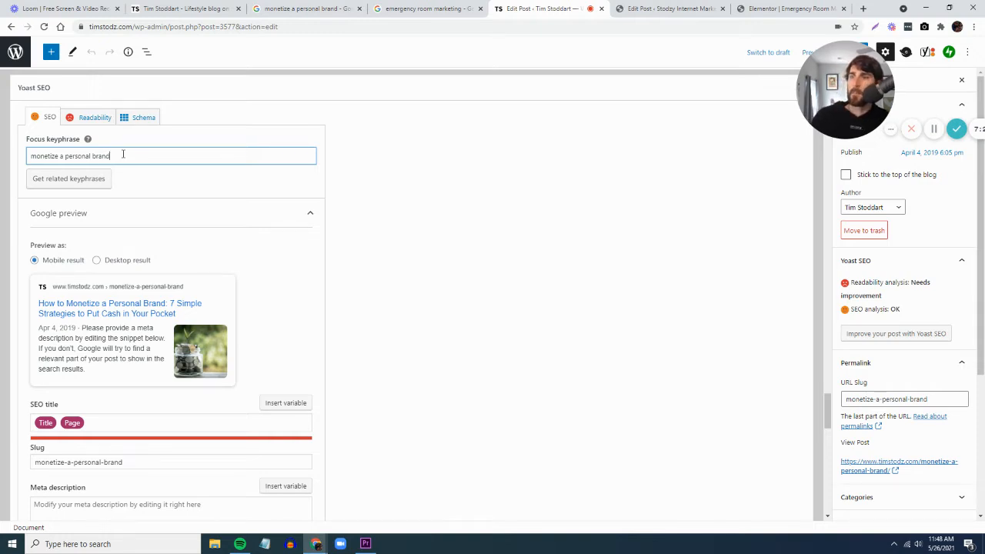
pyautogui.moveTo(122, 153); pyautogui.dragTo(34, 156)
pyautogui.click(85, 156)
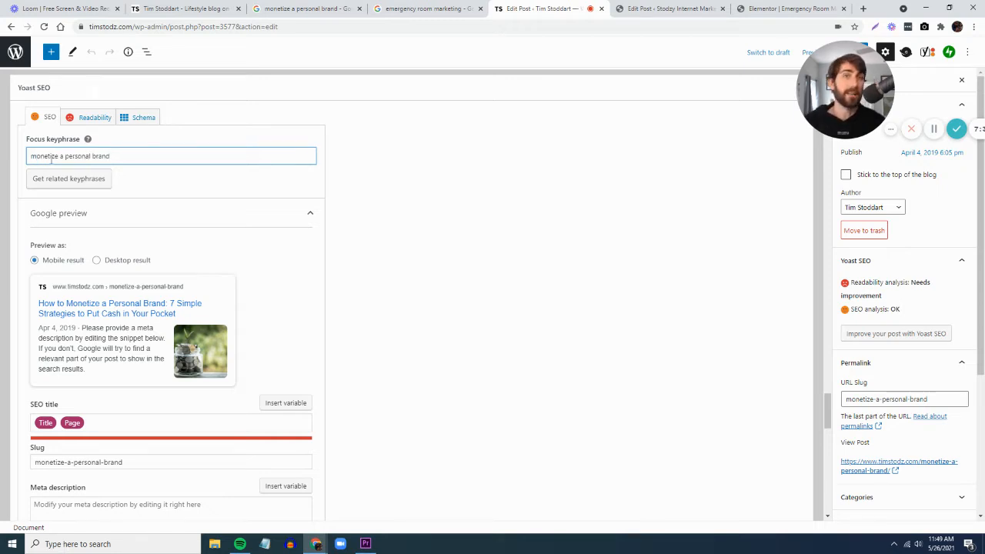
pyautogui.moveTo(147, 155); pyautogui.dragTo(30, 156)
pyautogui.click(129, 156)
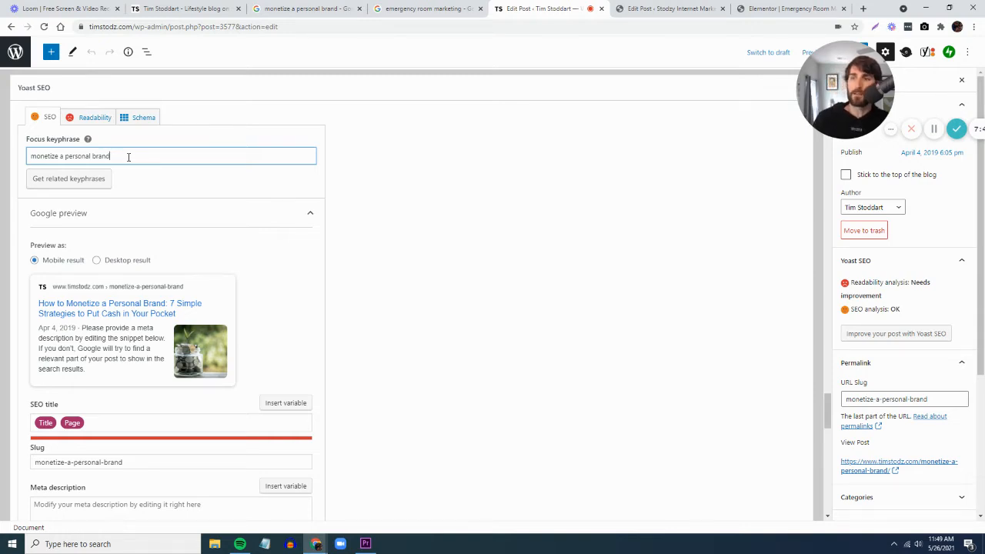
pyautogui.moveTo(128, 157); pyautogui.dragTo(24, 171)
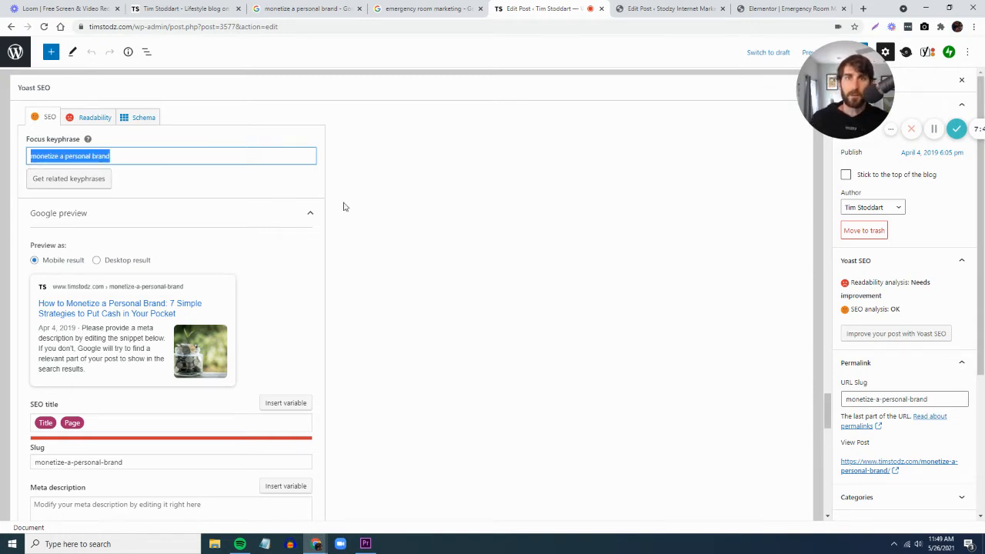
pyautogui.click(471, 253)
# Highlight the phrase "Monetize a Personal Brand" in the post title to show where the focus keyphrase is used
pyautogui.moveTo(829, 423); pyautogui.dragTo(819, 66)
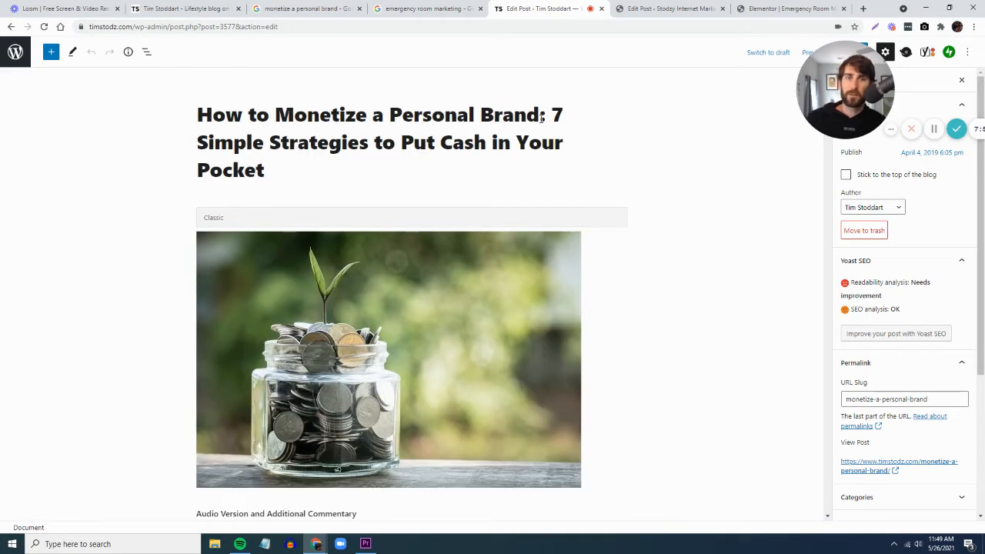
pyautogui.moveTo(540, 115); pyautogui.dragTo(275, 115)
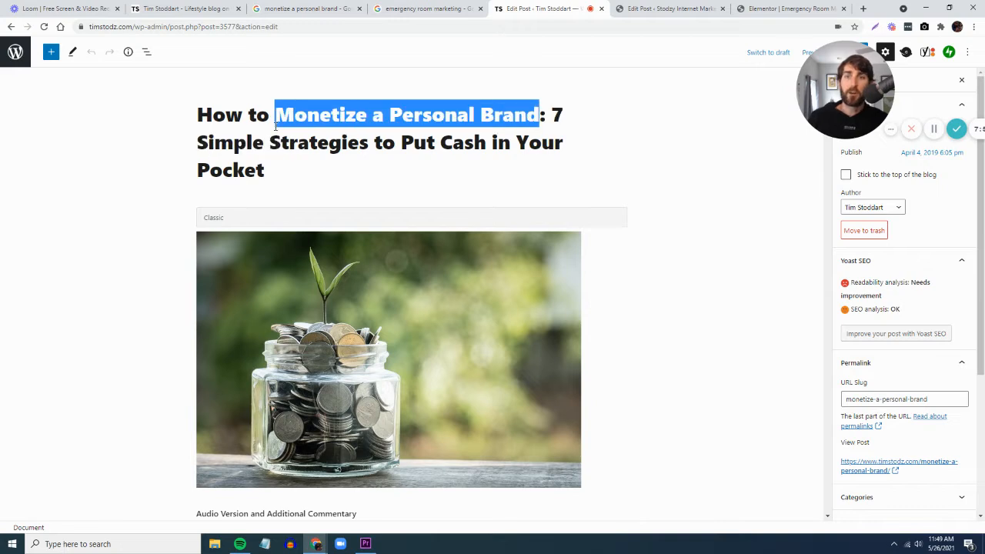
pyautogui.click(456, 115)
pyautogui.moveTo(539, 115); pyautogui.dragTo(275, 115)
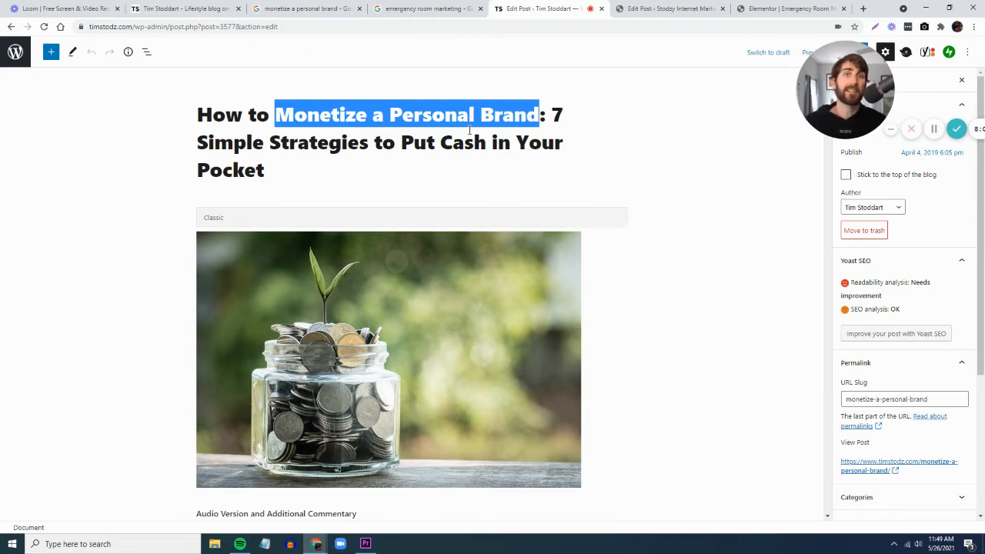
pyautogui.click(541, 115)
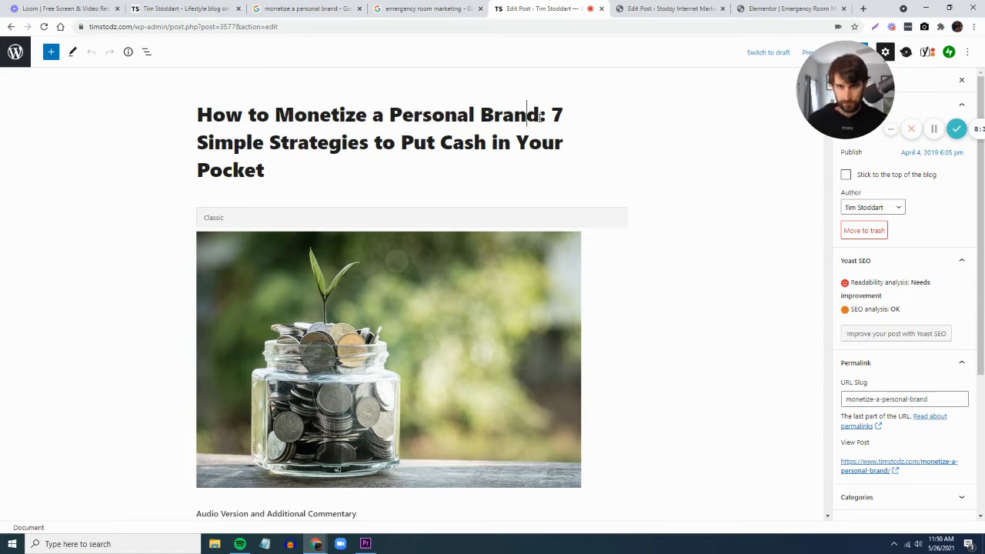
pyautogui.moveTo(541, 117); pyautogui.dragTo(278, 120)
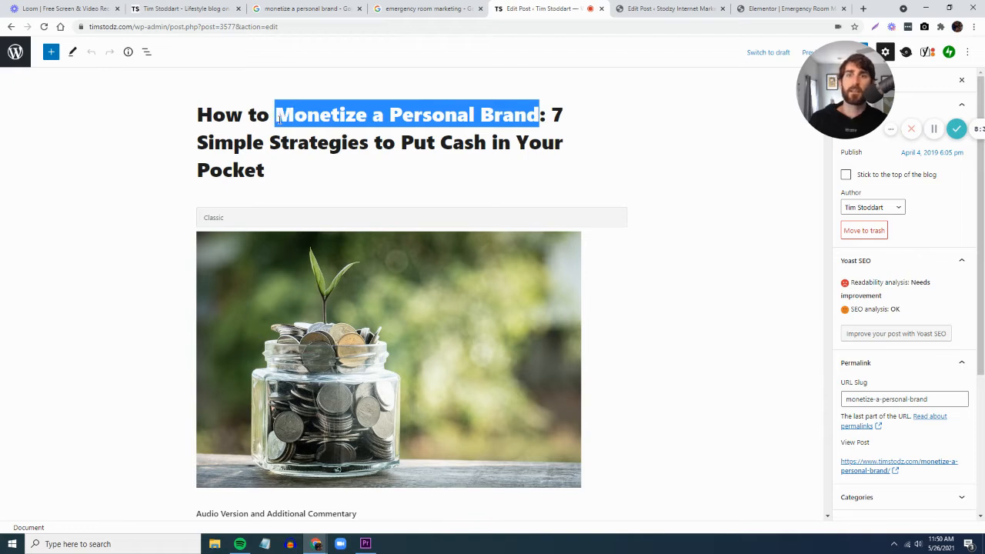
# Highlight "Monetize a Personal Brand" in the post title again and place the cursor in the Yoast SEO title field
pyautogui.click(539, 115)
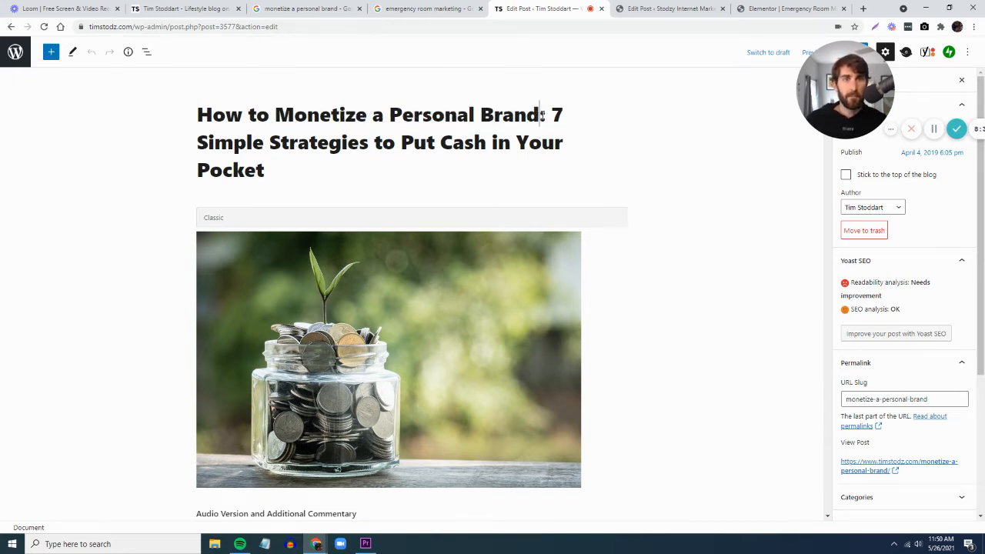
pyautogui.moveTo(541, 115); pyautogui.dragTo(273, 113)
pyautogui.scroll(-8, 764, 270)
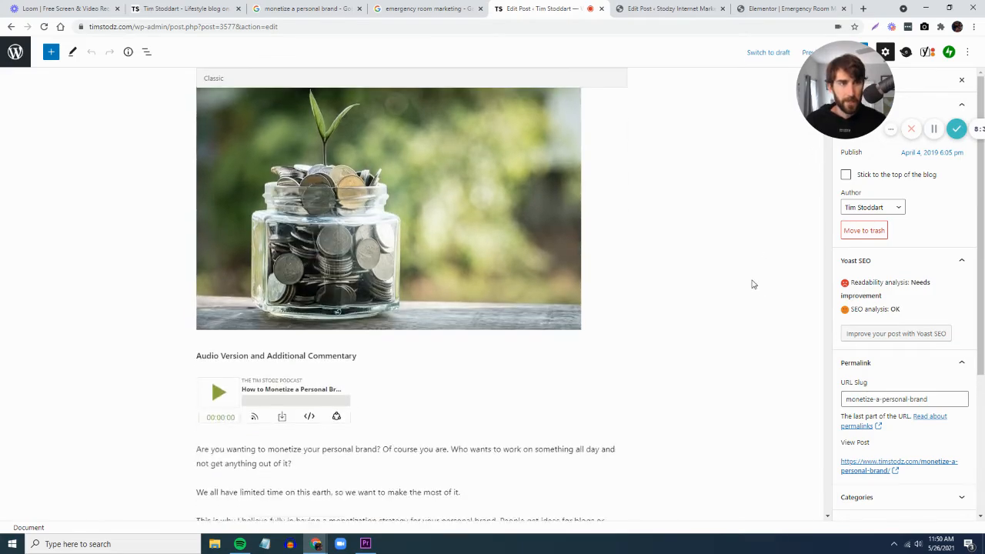
pyautogui.scroll(1, 738, 260)
pyautogui.moveTo(829, 156); pyautogui.dragTo(818, 435)
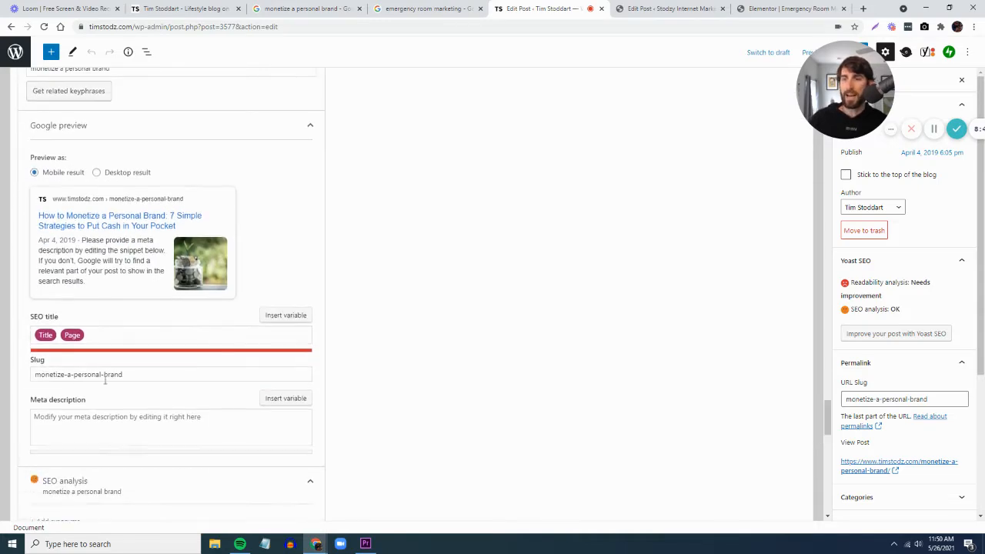
pyautogui.click(100, 337)
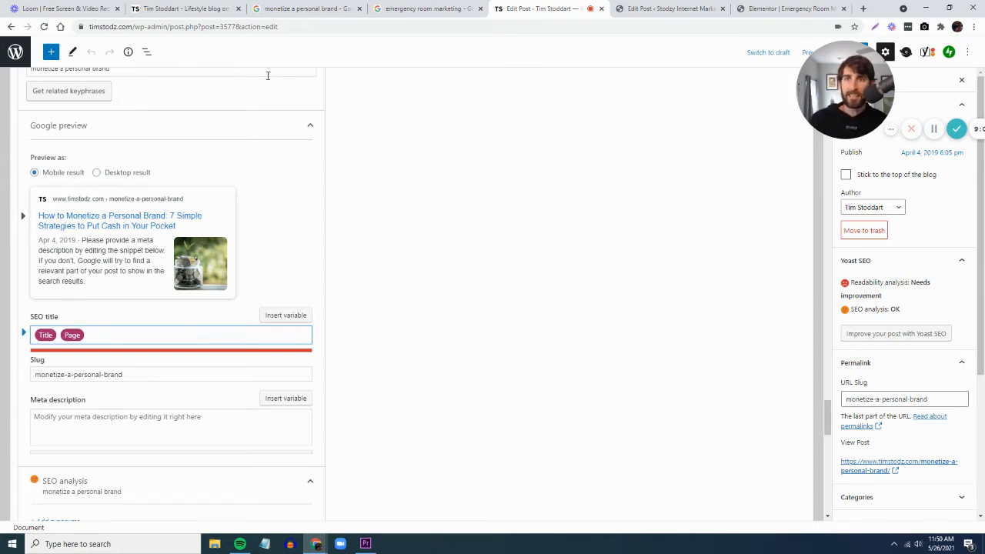
# Switch to the Google results for "monetize a personal brand" and highlight "How to Monetize a Personal Brand" in the first result's title
pyautogui.click(293, 10)
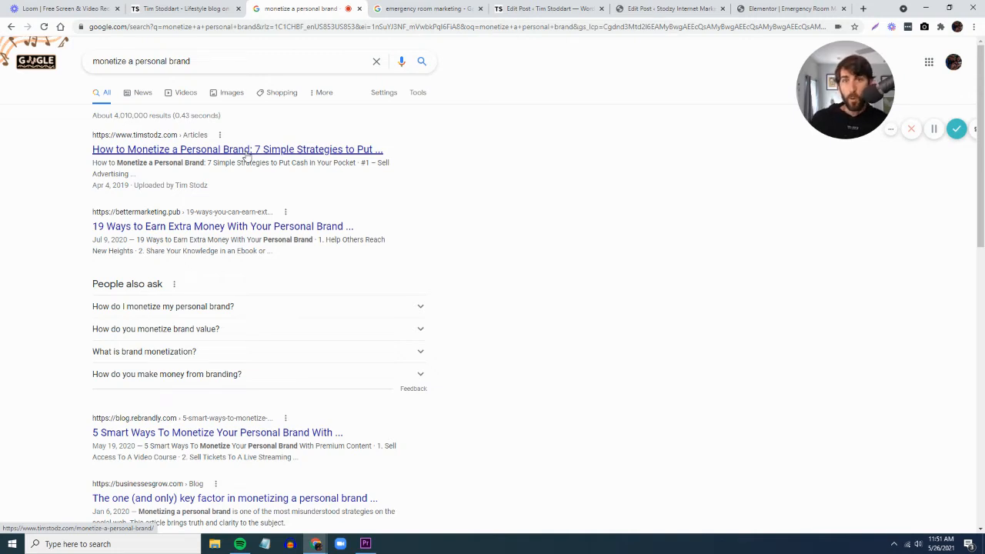
pyautogui.moveTo(85, 153); pyautogui.dragTo(251, 150)
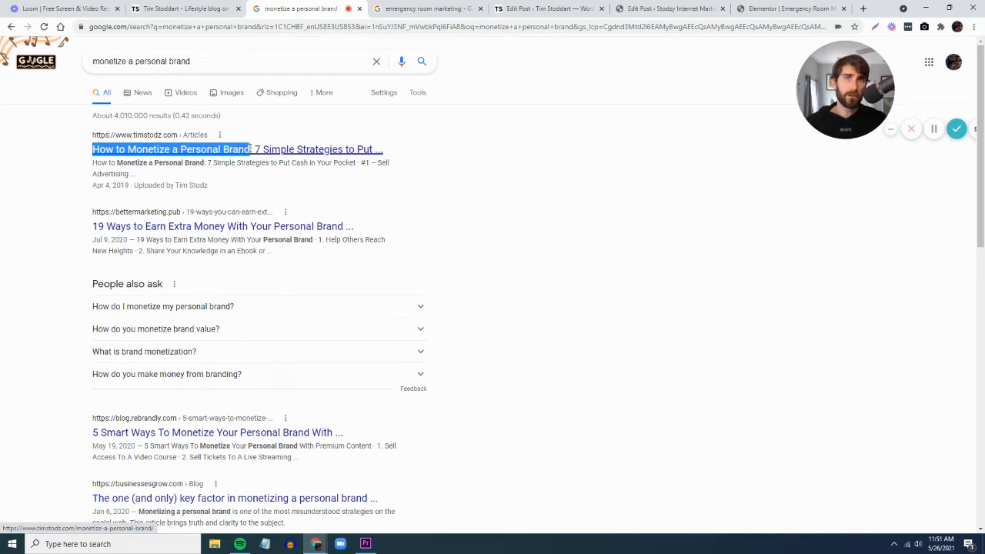
pyautogui.click(54, 170)
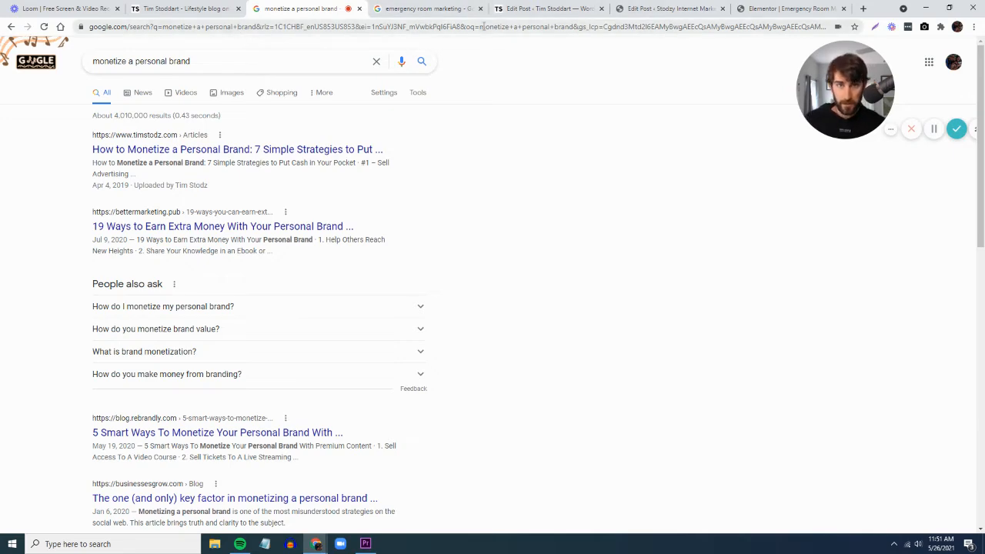
# Return to the post editor, review the Yoast SEO analysis results, and highlight the slug "monetize-a-personal-brand"
pyautogui.click(560, 9)
pyautogui.scroll(-5, 130, 356)
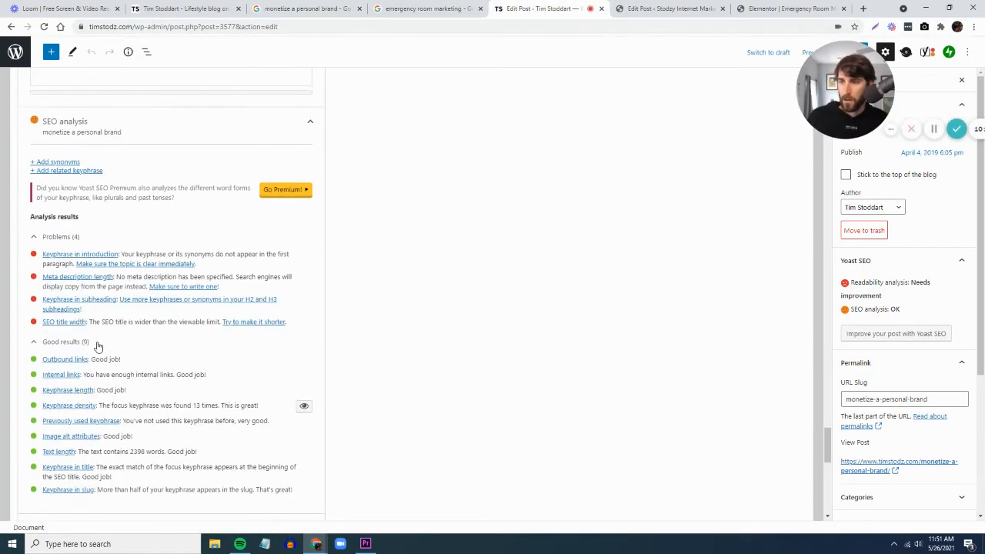
pyautogui.scroll(-1, 97, 400)
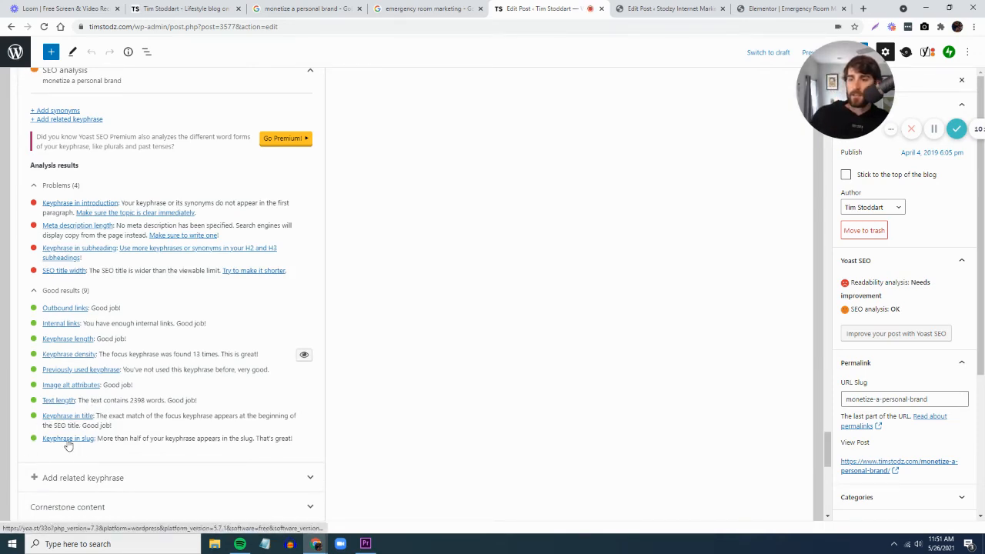
pyautogui.scroll(3, 69, 430)
pyautogui.scroll(3, 71, 431)
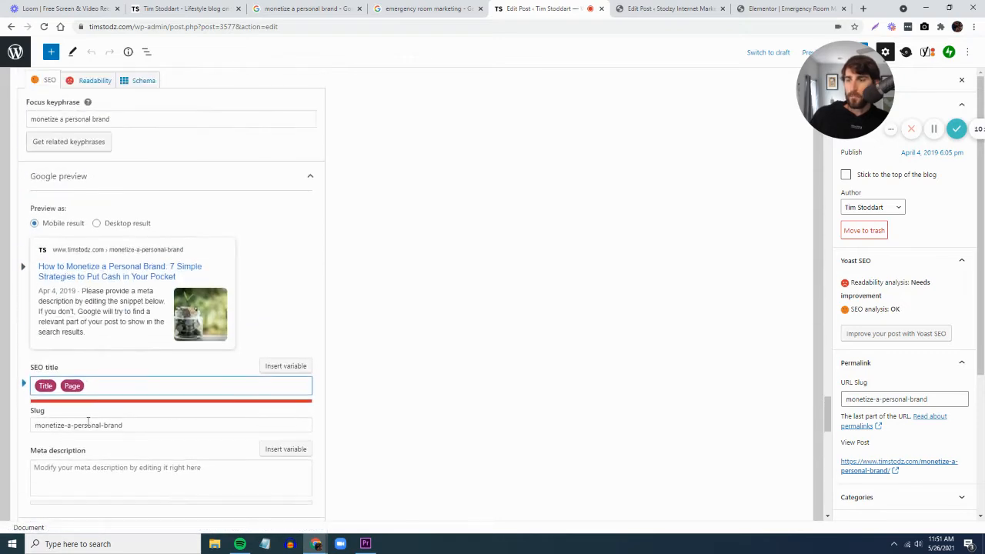
pyautogui.moveTo(143, 428); pyautogui.dragTo(35, 425)
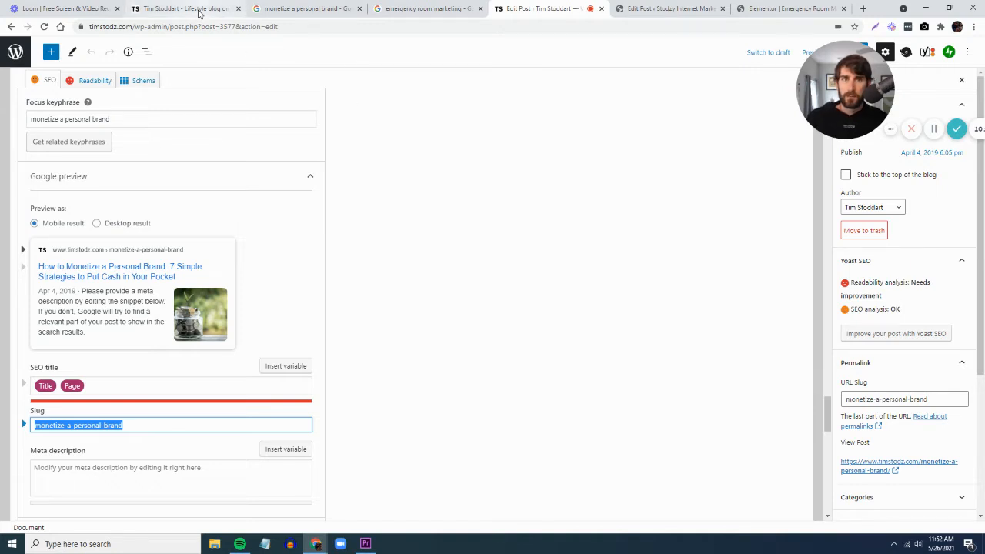
# Open the "How to Monetize a Personal Brand" result from the Google results in a new tab and view it
pyautogui.click(307, 9)
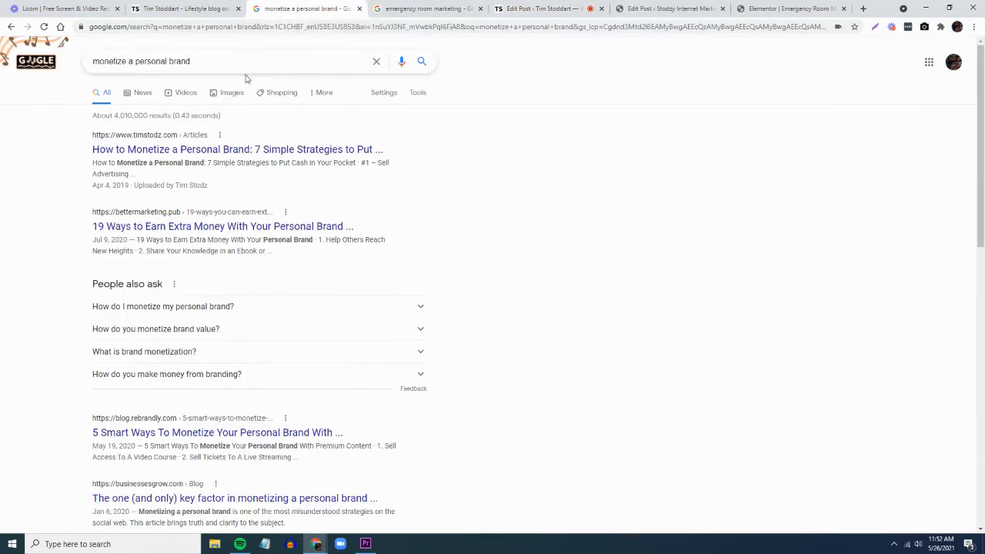
pyautogui.rightClick(198, 152)
pyautogui.click(224, 156)
pyautogui.click(354, 8)
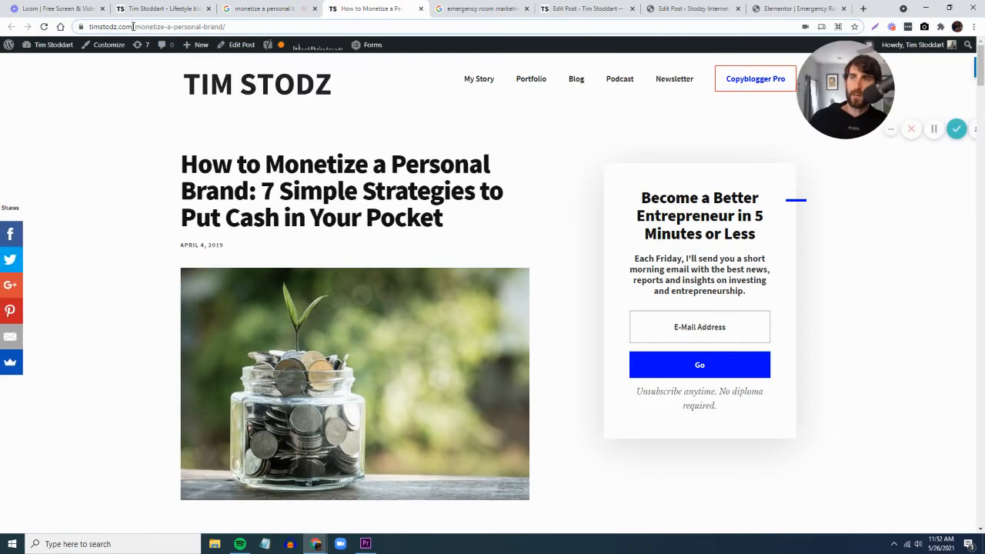
# Highlight the slug "monetize-a-personal-brand" in the live post's URL to point out the keyphrase
pyautogui.moveTo(133, 26); pyautogui.dragTo(171, 27)
pyautogui.click(279, 27)
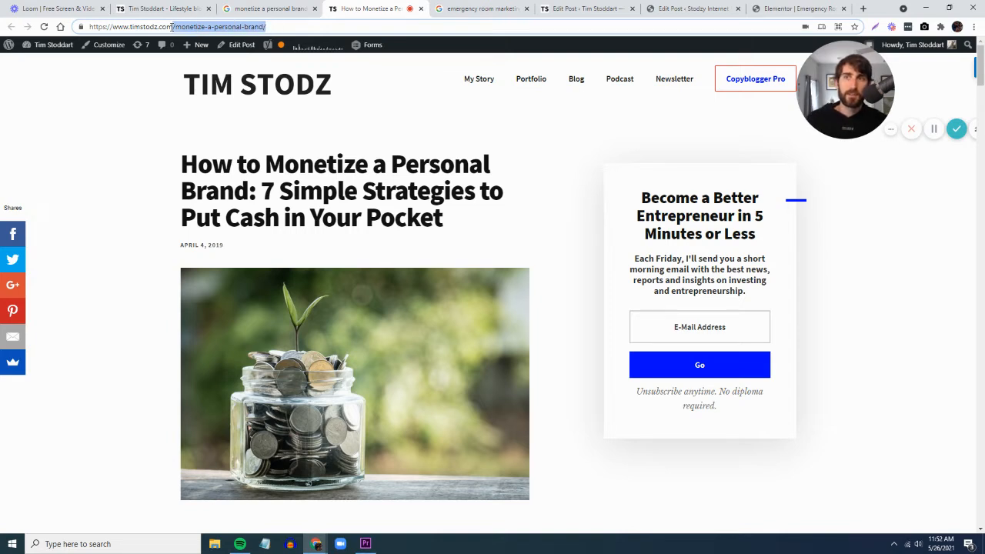
pyautogui.click(254, 27)
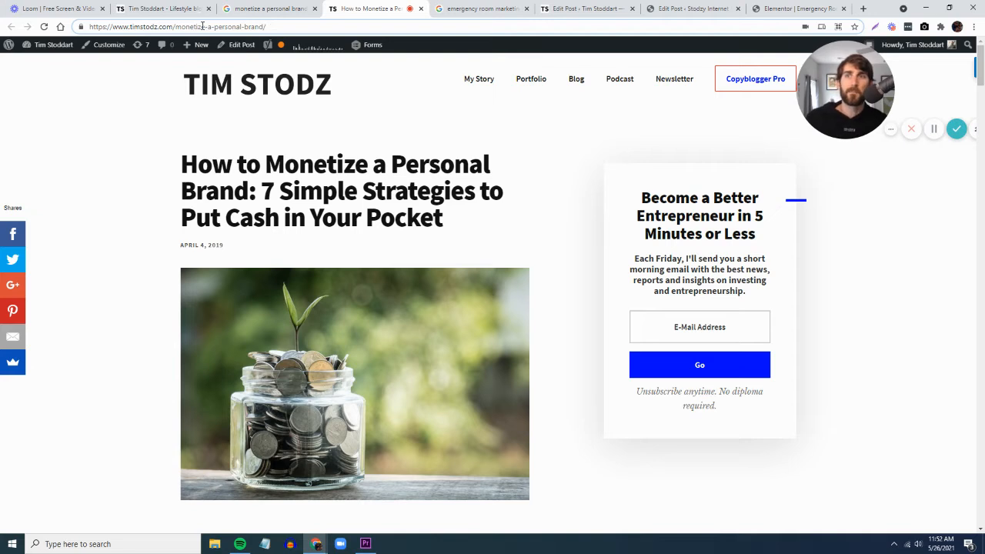
pyautogui.moveTo(176, 27); pyautogui.dragTo(264, 31)
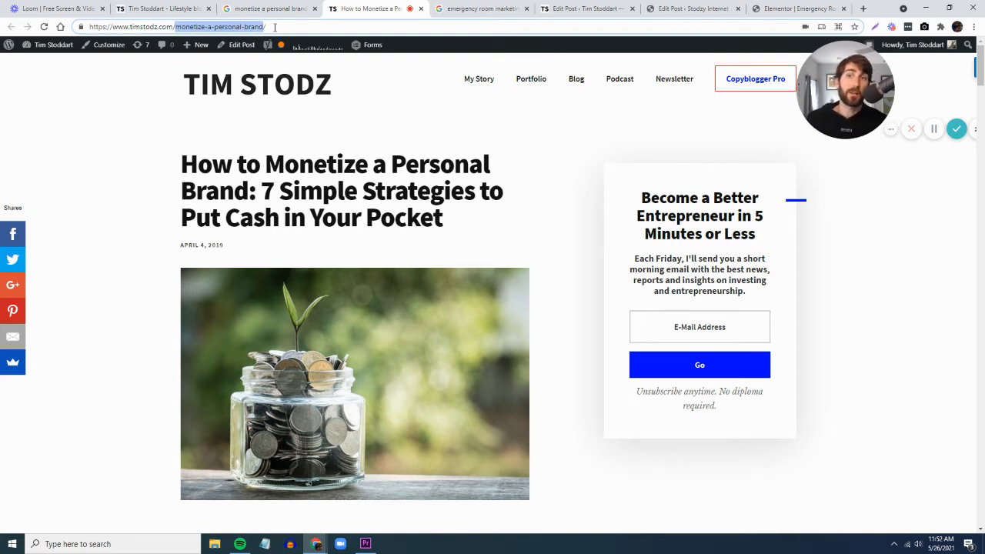
pyautogui.click(266, 27)
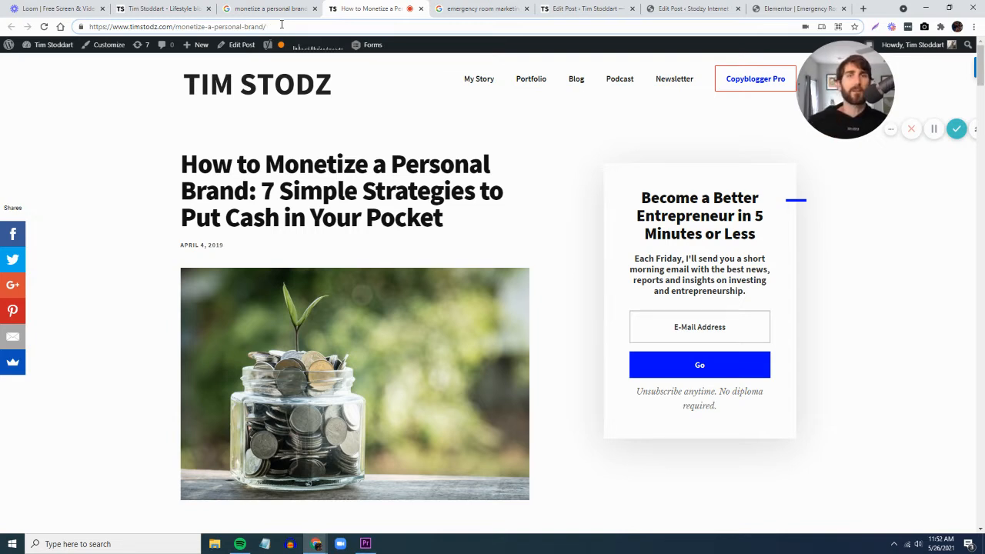
pyautogui.moveTo(282, 27); pyautogui.dragTo(174, 26)
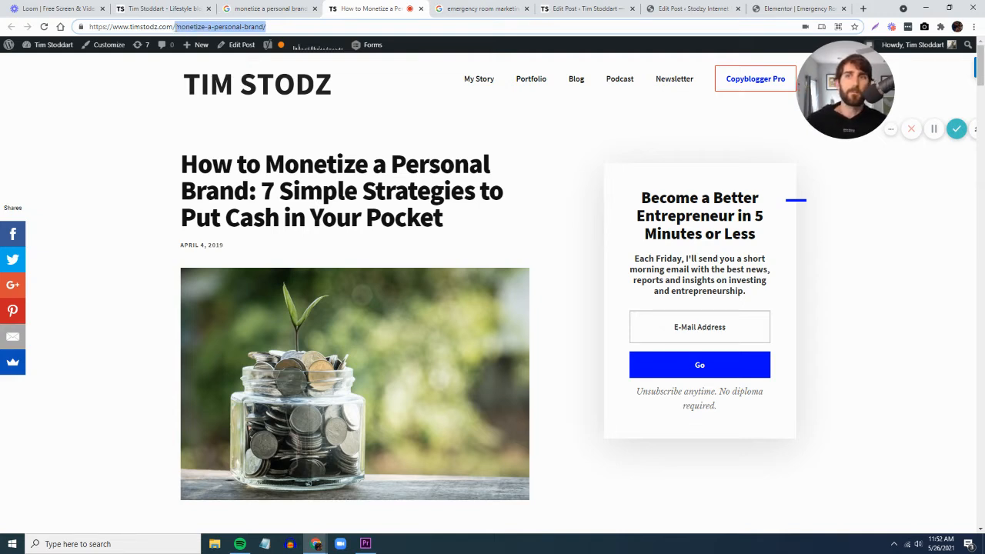
pyautogui.click(181, 23)
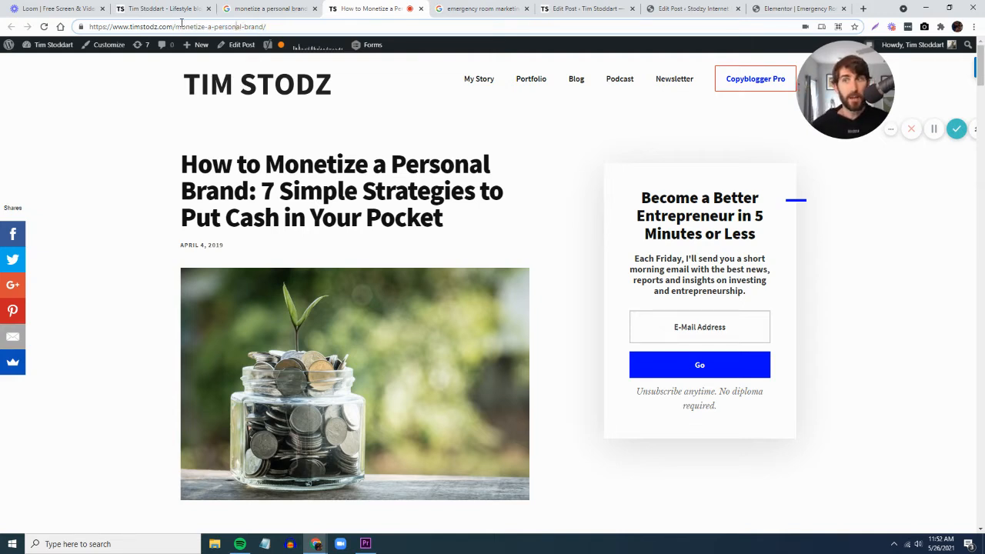
pyautogui.moveTo(175, 26); pyautogui.dragTo(271, 26)
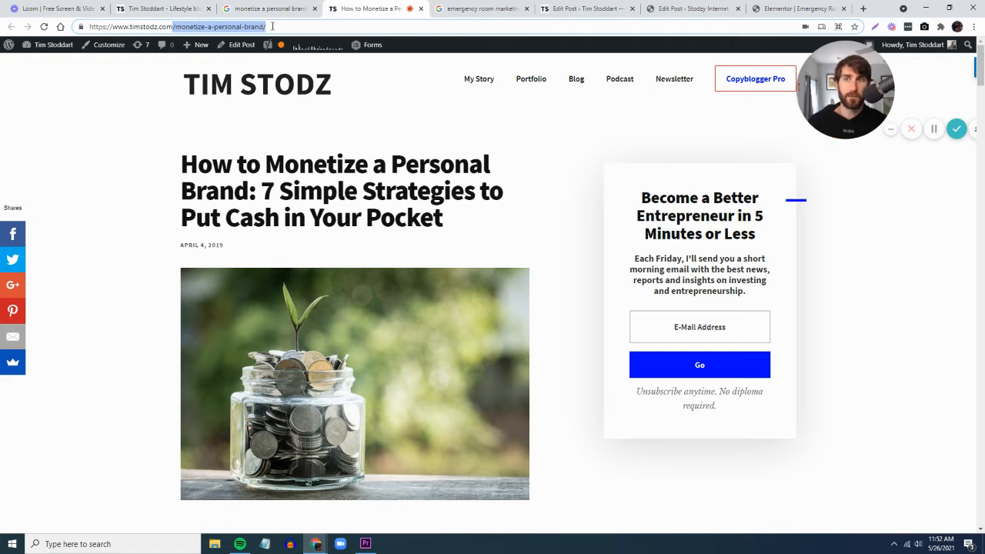
pyautogui.click(274, 26)
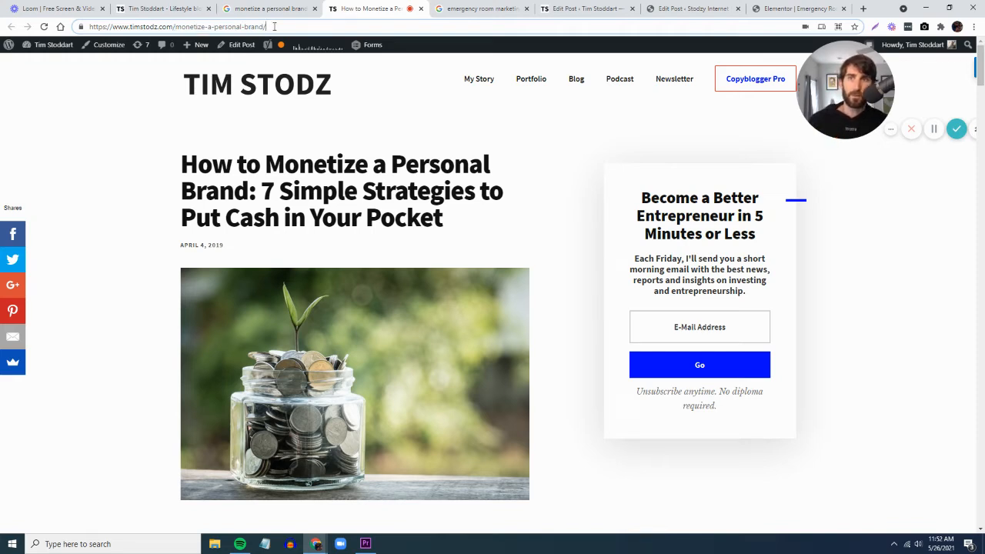
pyautogui.moveTo(274, 26); pyautogui.dragTo(206, 27)
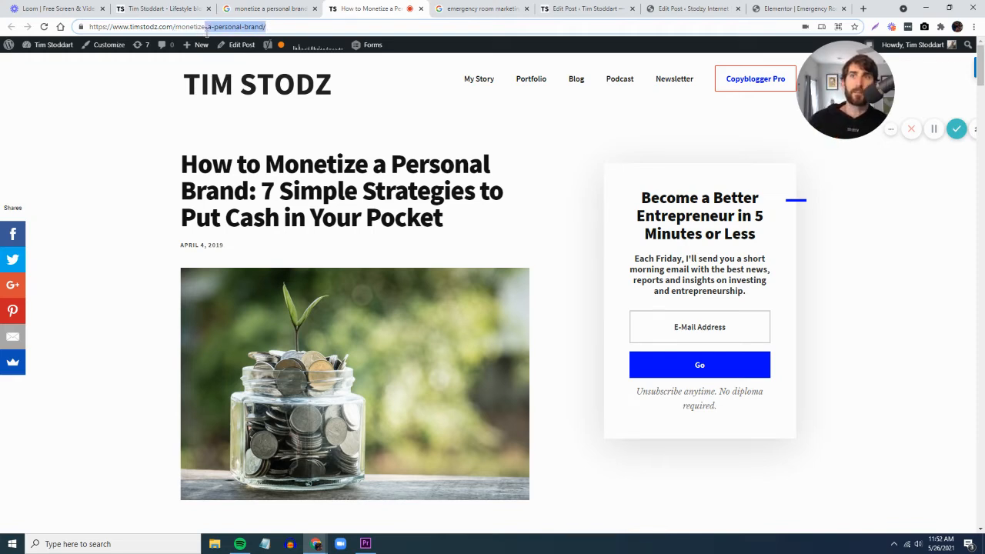
# Return to the post editor, examine the Yoast SEO analysis problems and good results, and go back to the coin jar image
pyautogui.click(166, 8)
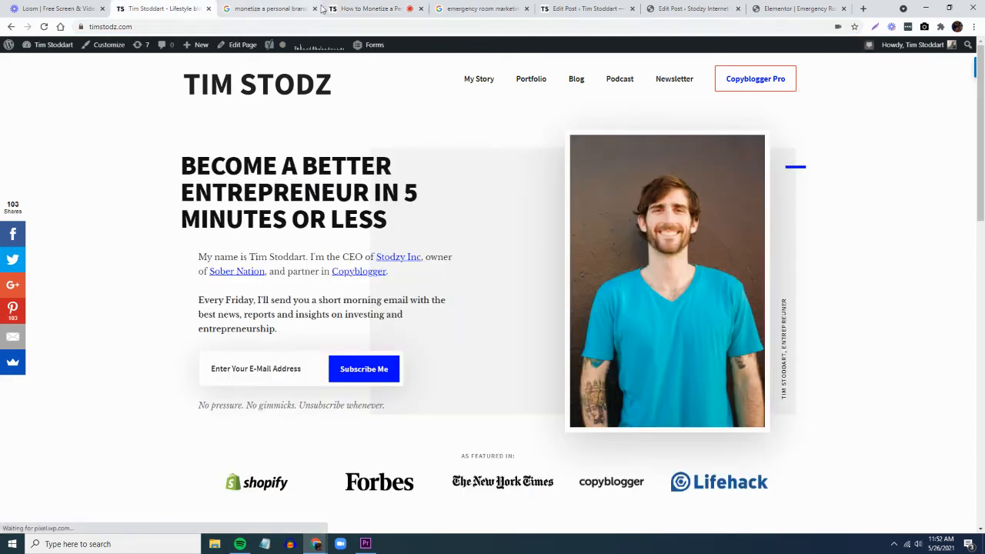
pyautogui.click(291, 11)
pyautogui.click(343, 8)
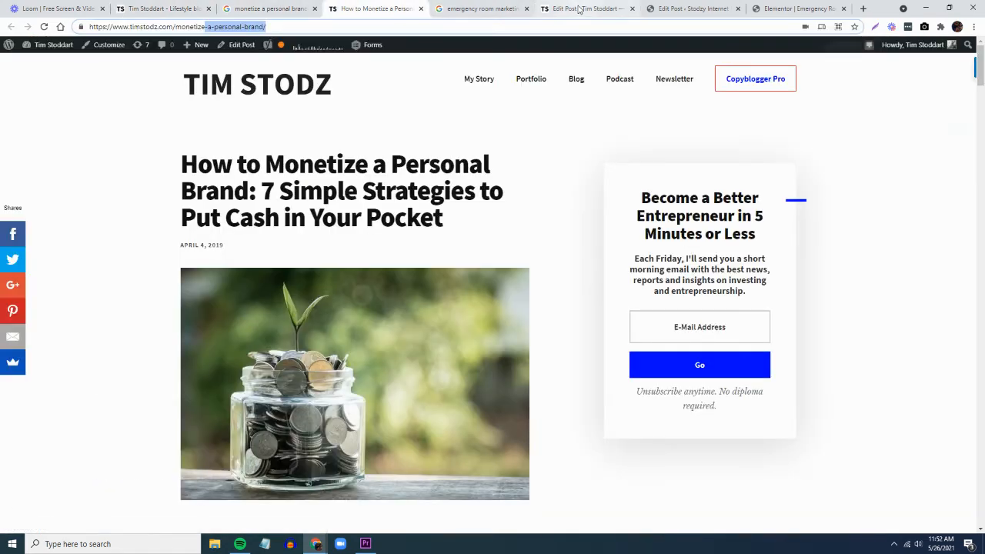
pyautogui.click(553, 11)
pyautogui.scroll(-4, 208, 334)
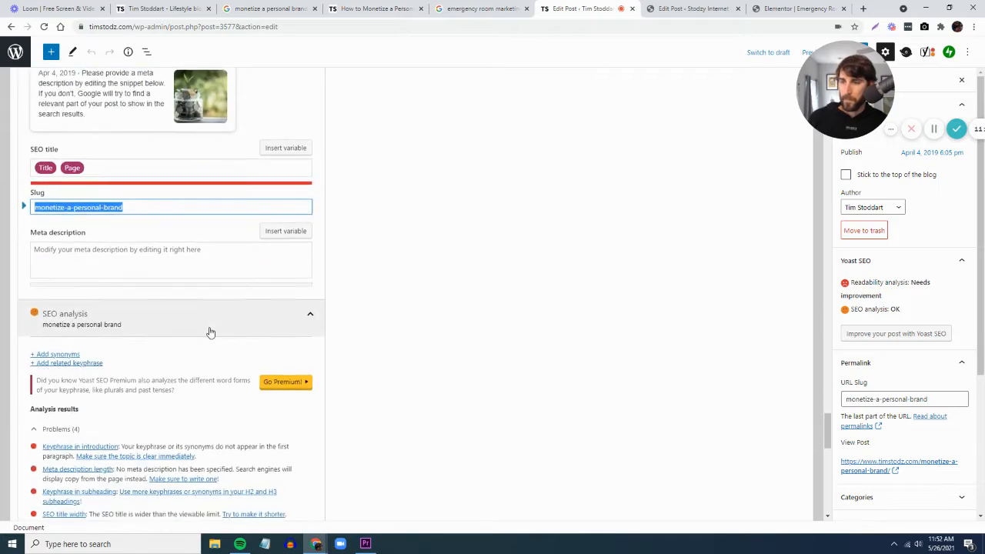
pyautogui.scroll(-3, 199, 349)
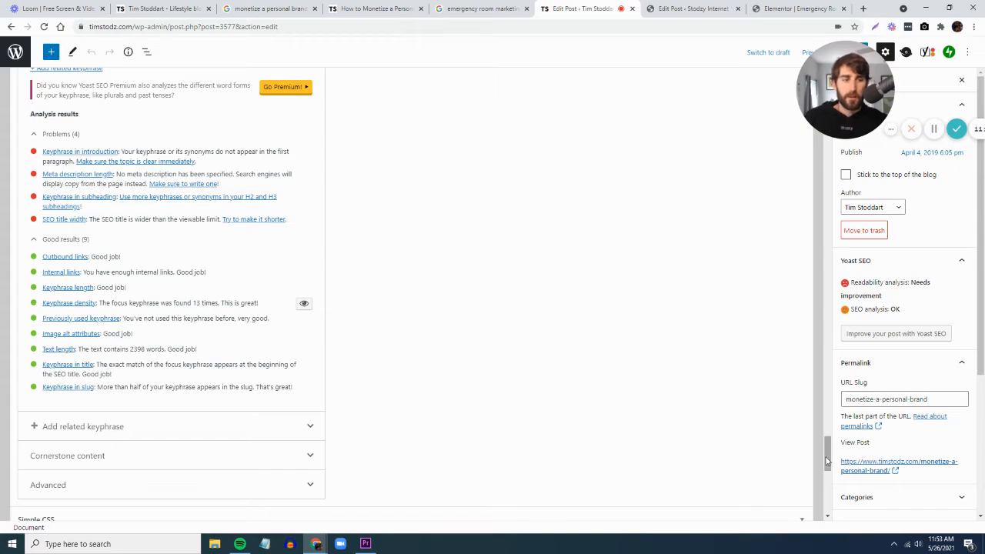
pyautogui.moveTo(827, 460); pyautogui.dragTo(830, 108)
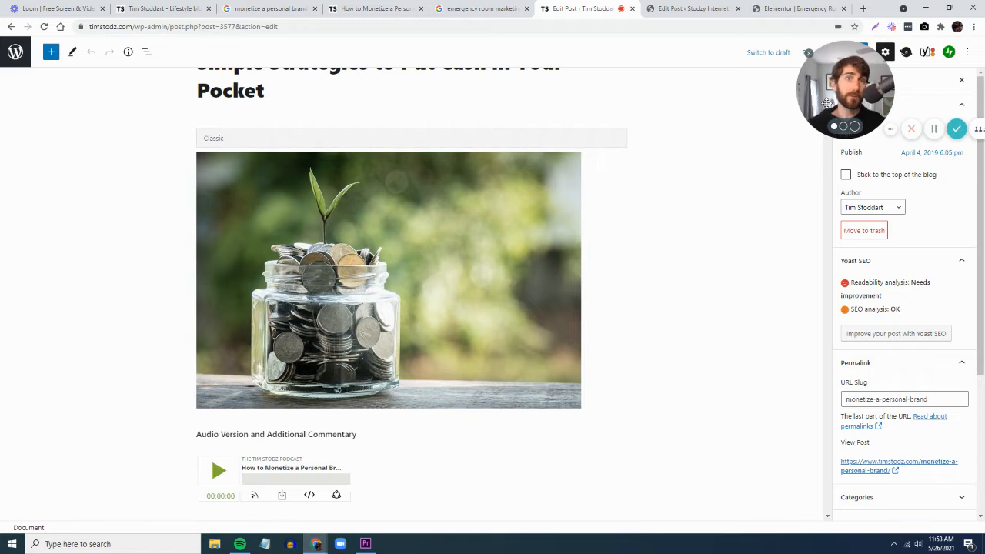
pyautogui.click(336, 260)
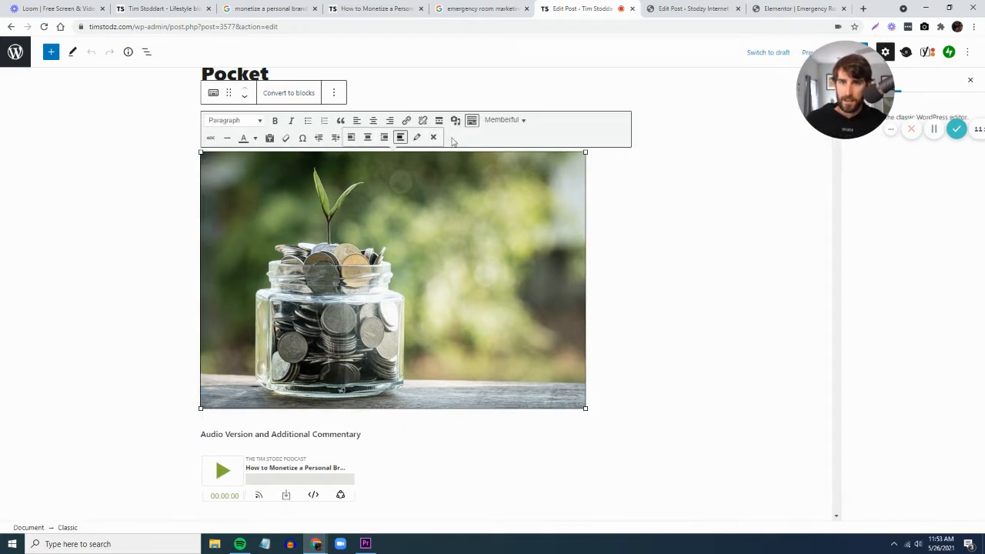
pyautogui.click(341, 94)
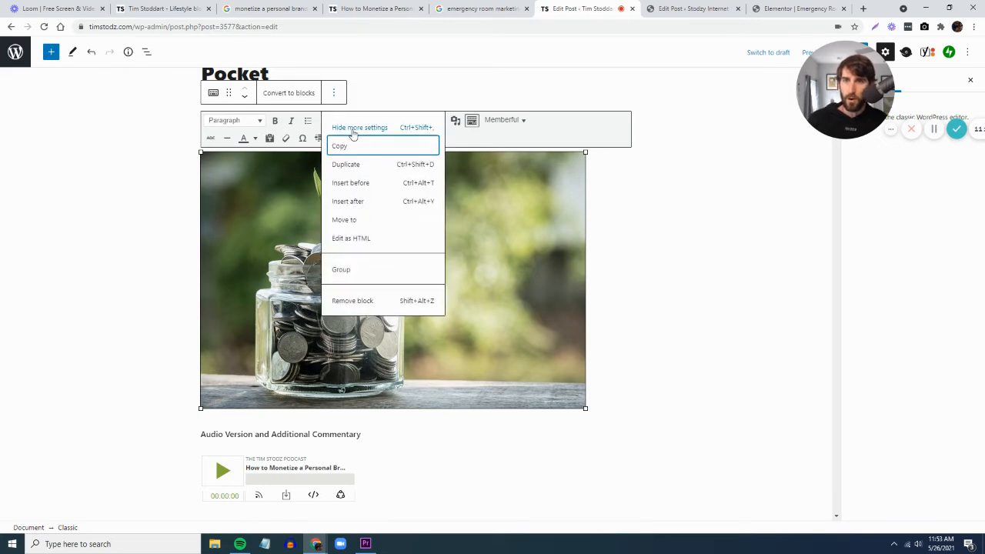
pyautogui.click(363, 240)
pyautogui.click(363, 240)
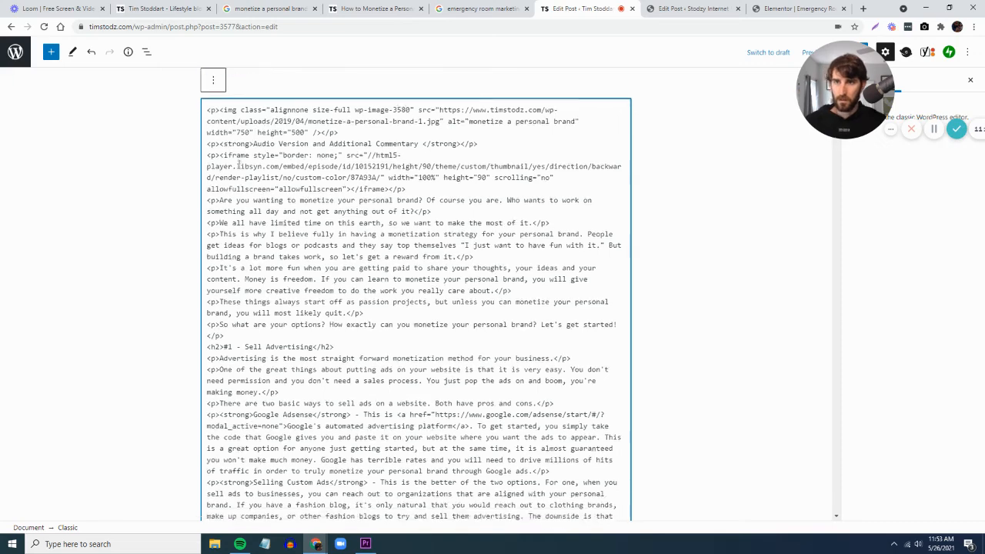
pyautogui.scroll(1, 219, 154)
pyautogui.click(214, 147)
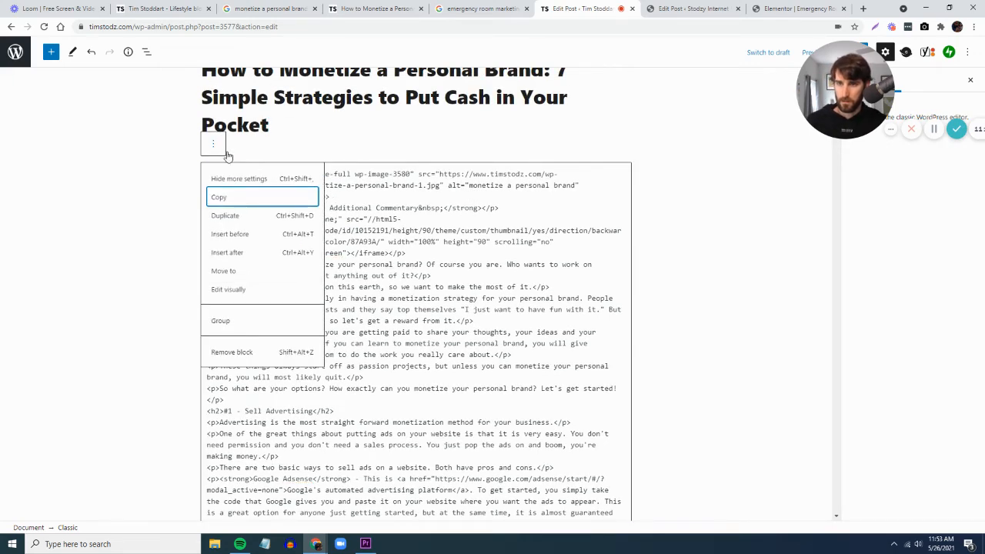
pyautogui.click(253, 290)
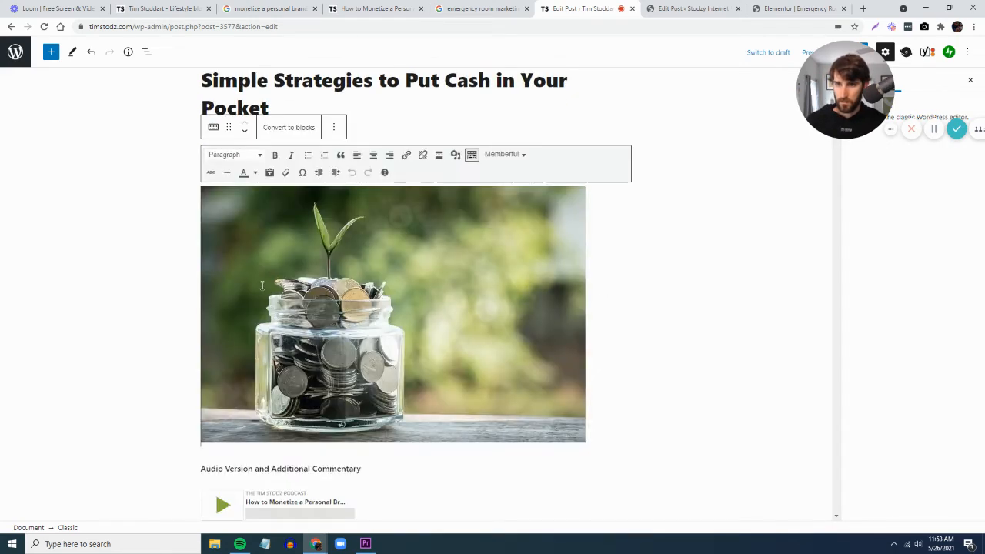
# Open the details of the coin jar image and highlight its alternative text "monetize a personal brand"
pyautogui.click(310, 267)
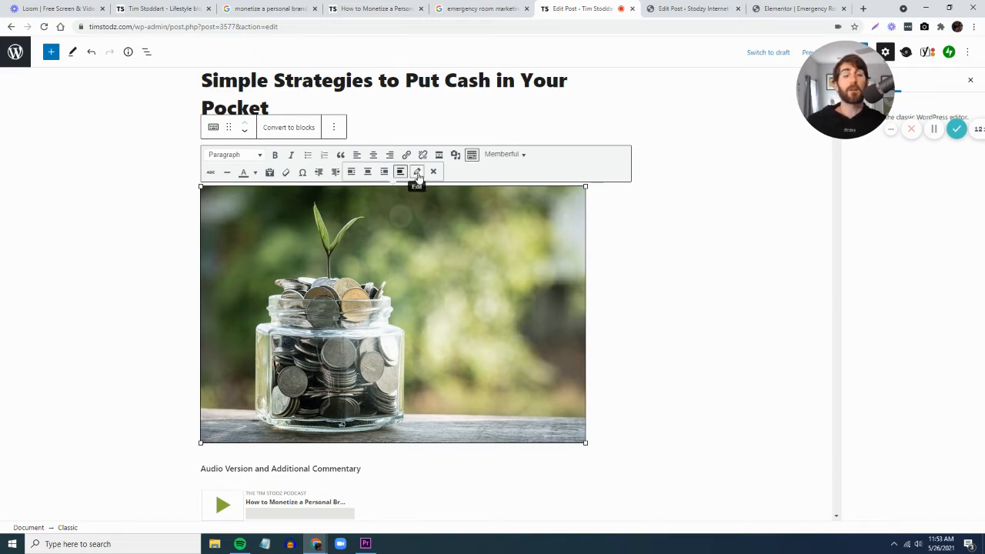
pyautogui.click(418, 174)
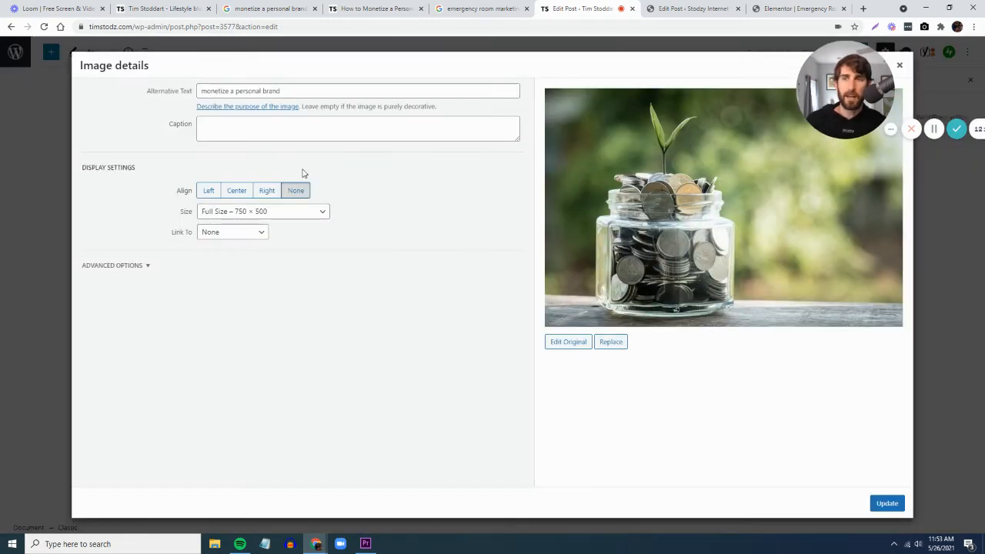
pyautogui.moveTo(297, 90); pyautogui.dragTo(191, 96)
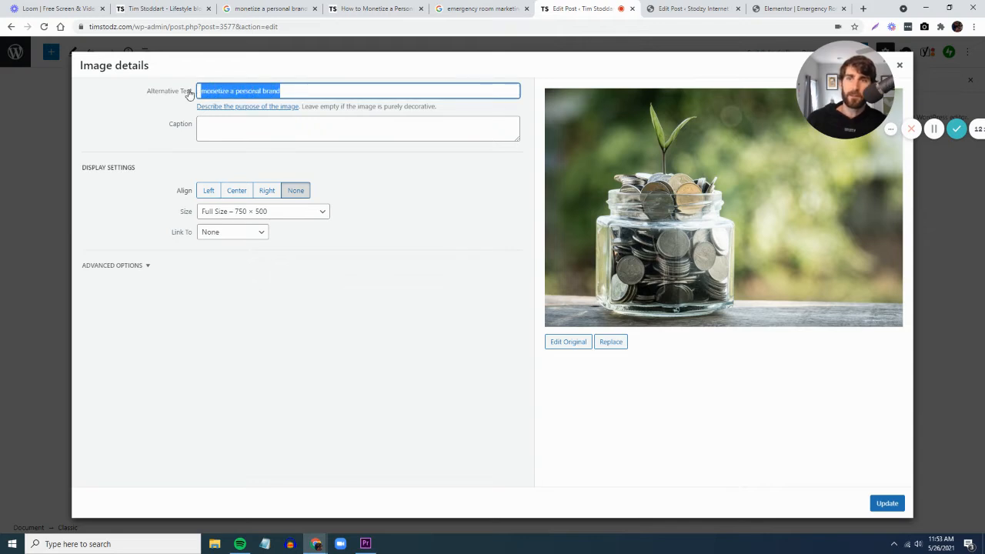
# Select the image's alternative text "monetize a personal brand" and search Google Images for that phrase in a new tab
pyautogui.click(297, 94)
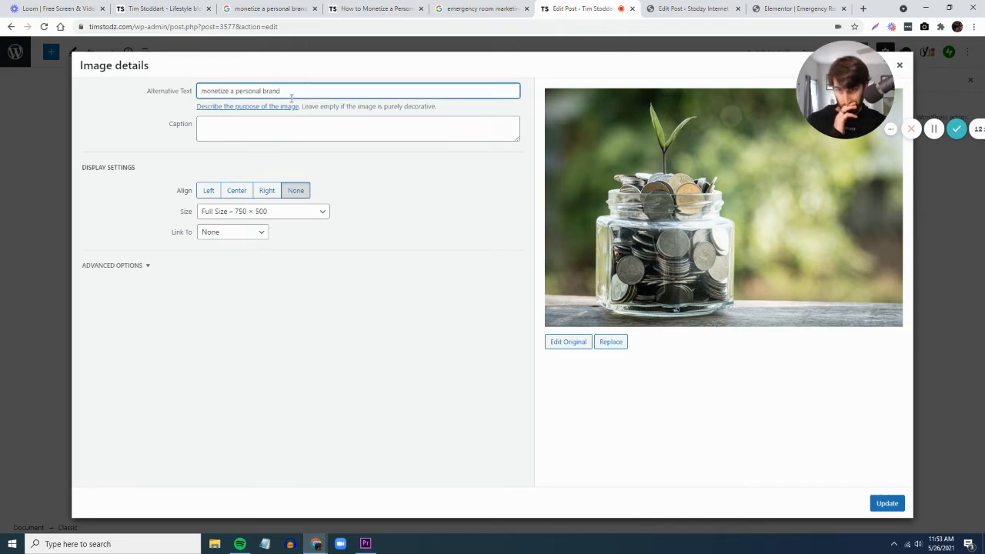
pyautogui.moveTo(292, 92); pyautogui.dragTo(152, 97)
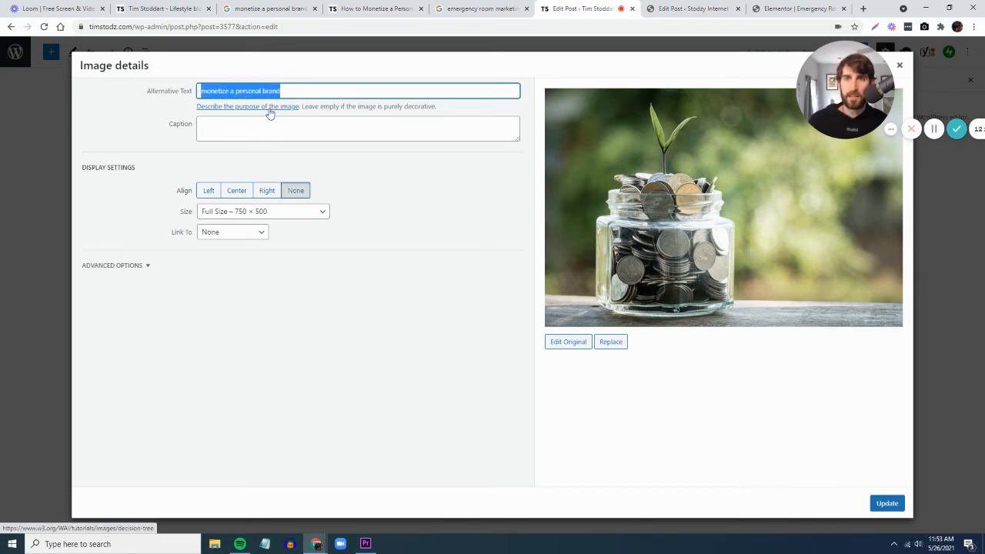
pyautogui.click(862, 9)
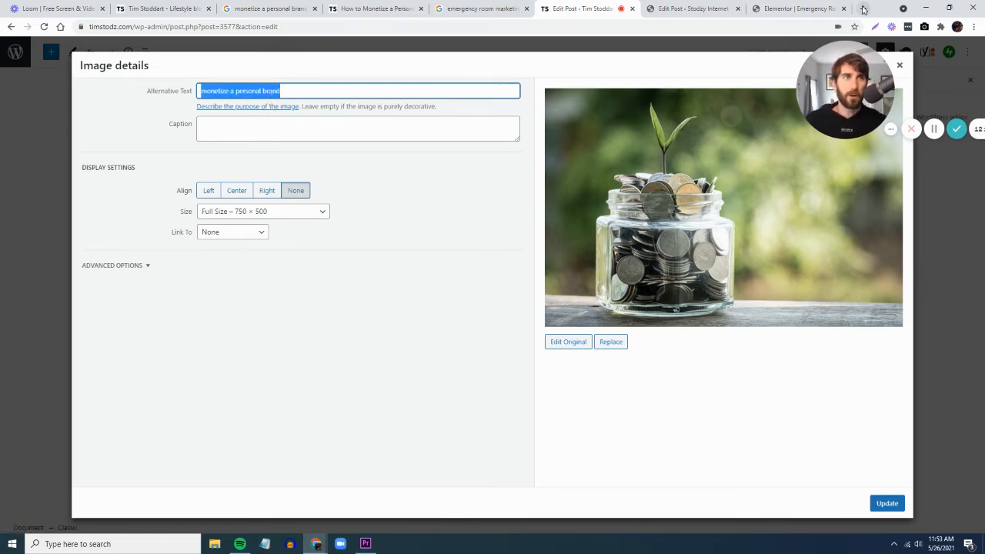
pyautogui.hotkey('ctrl', 'v')
pyautogui.press('Return')
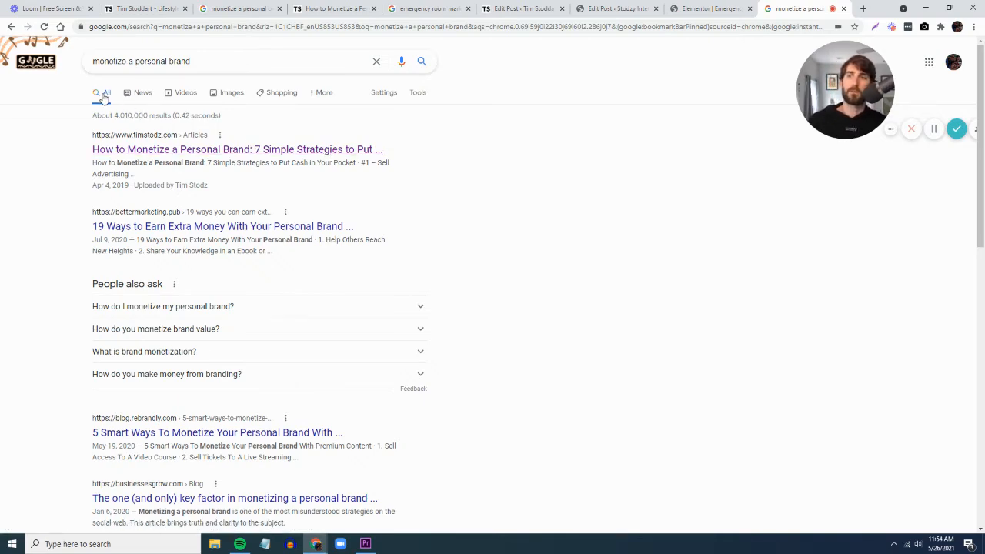
pyautogui.click(235, 94)
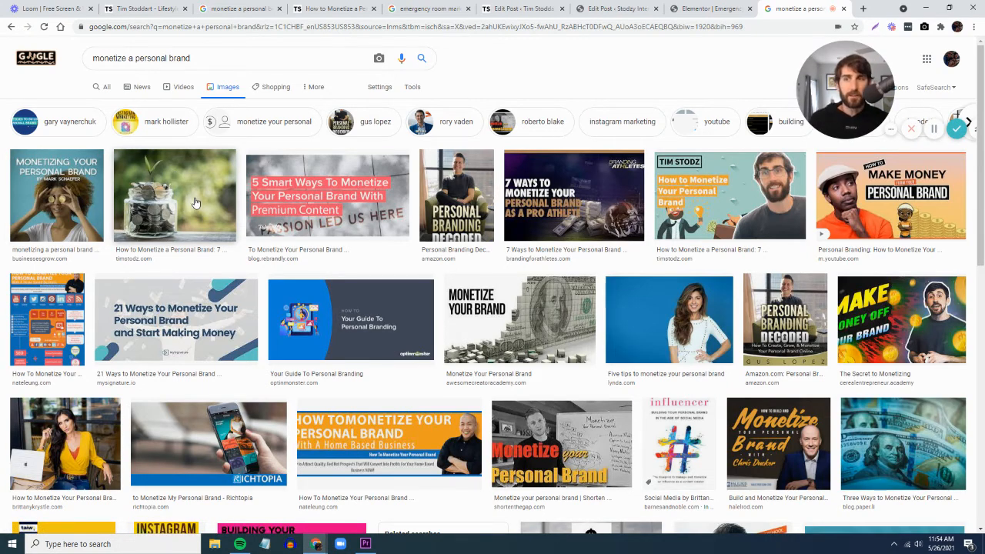
# Preview the coin jar image from the Google Images results, view its source article, and close both tabs
pyautogui.click(196, 202)
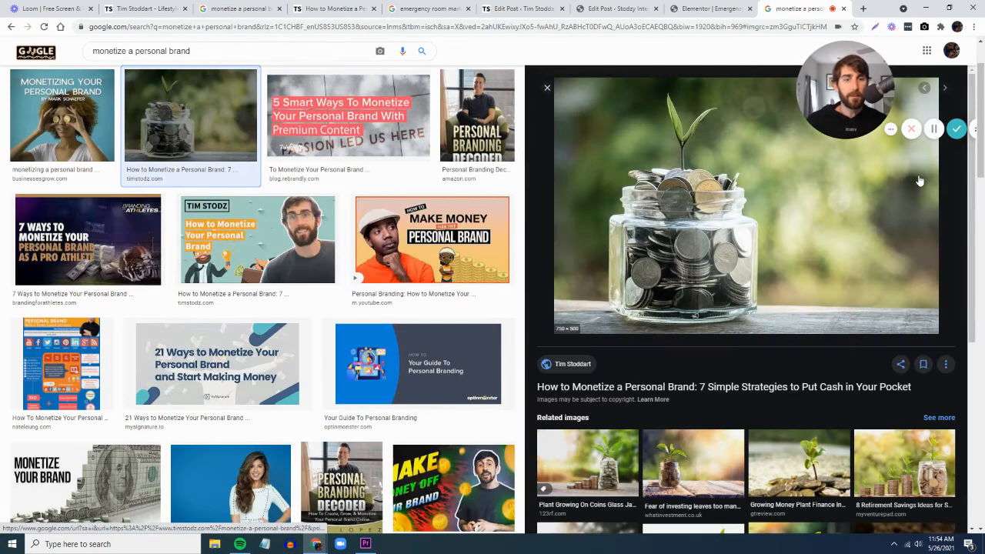
pyautogui.click(723, 387)
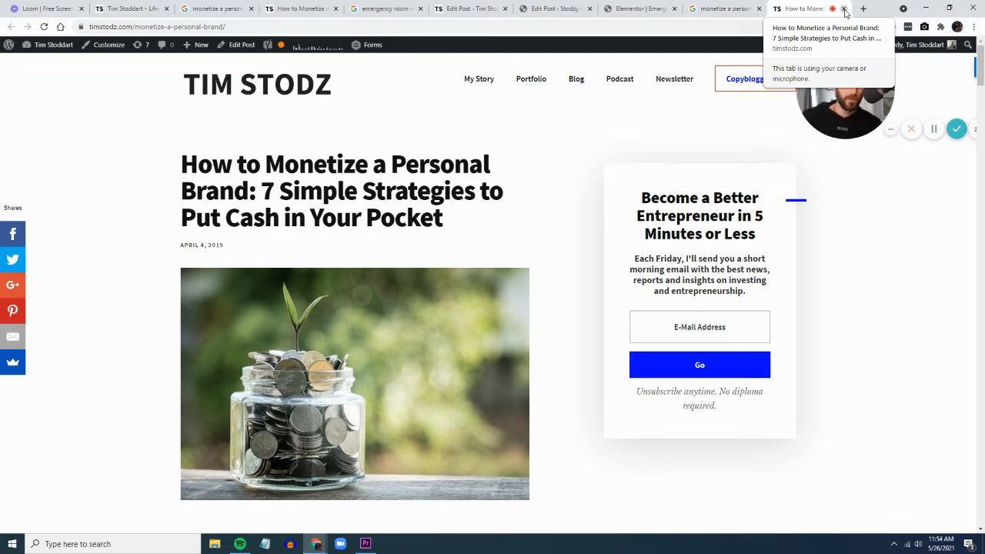
pyautogui.click(844, 8)
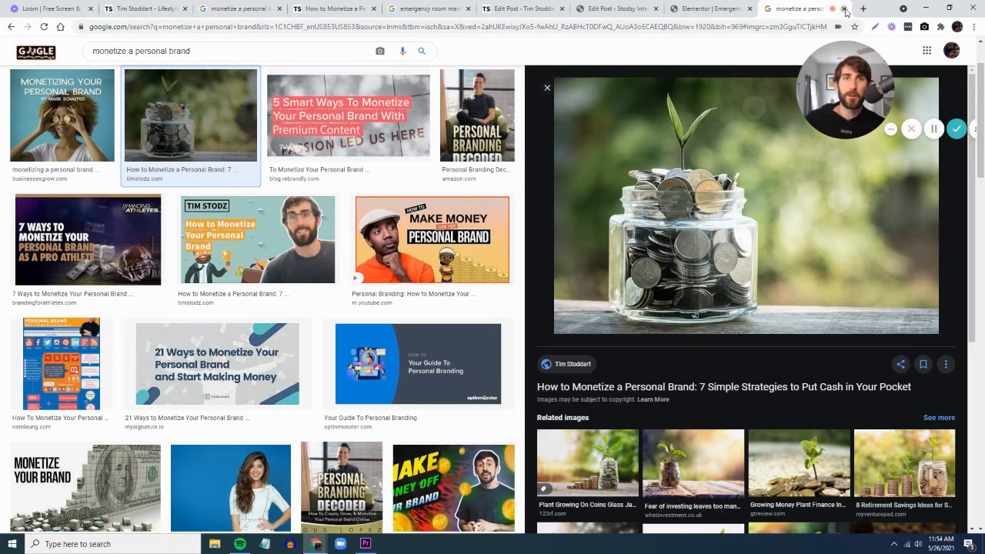
pyautogui.click(844, 8)
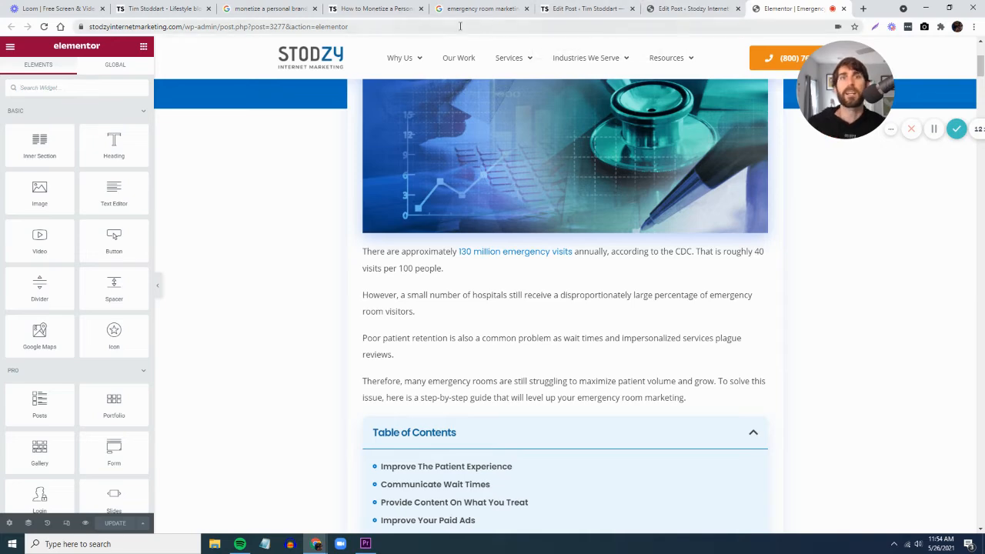
# Return to the timstodz.com post editor, close the image details, and examine the internal links result in the Yoast SEO analysis
pyautogui.click(585, 8)
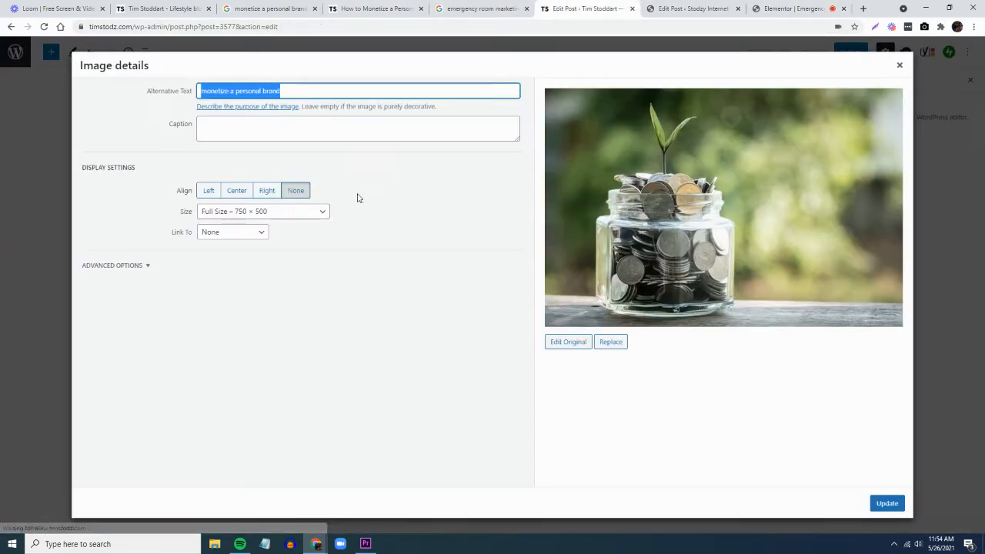
pyautogui.click(899, 62)
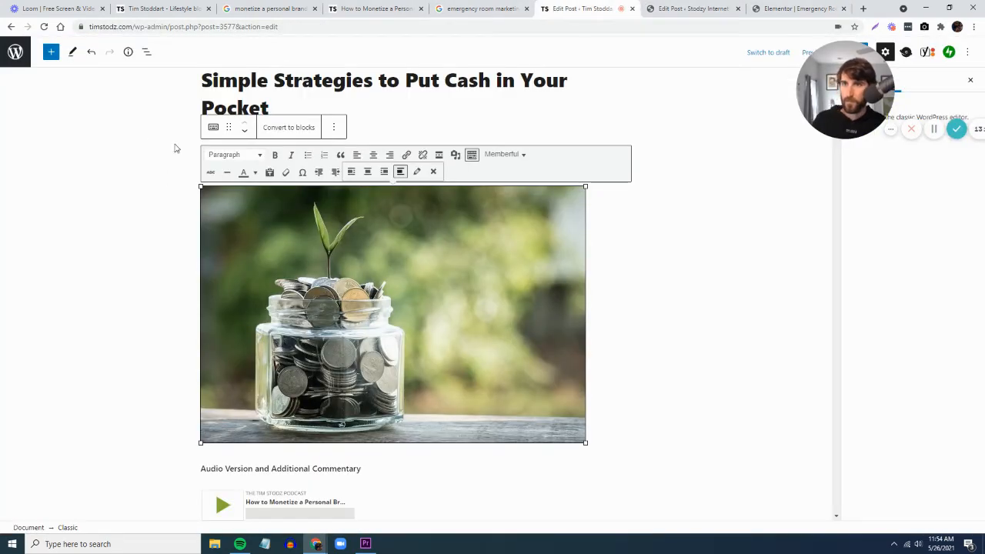
pyautogui.scroll(-1, 831, 159)
pyautogui.scroll(2, 827, 202)
pyautogui.scroll(-3, 804, 230)
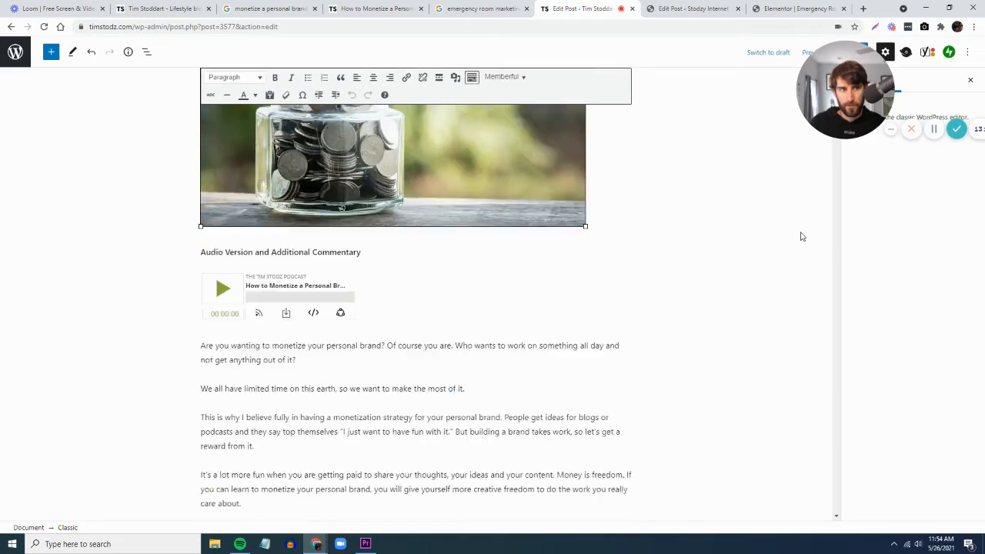
pyautogui.scroll(-3, 800, 236)
pyautogui.scroll(1, 837, 148)
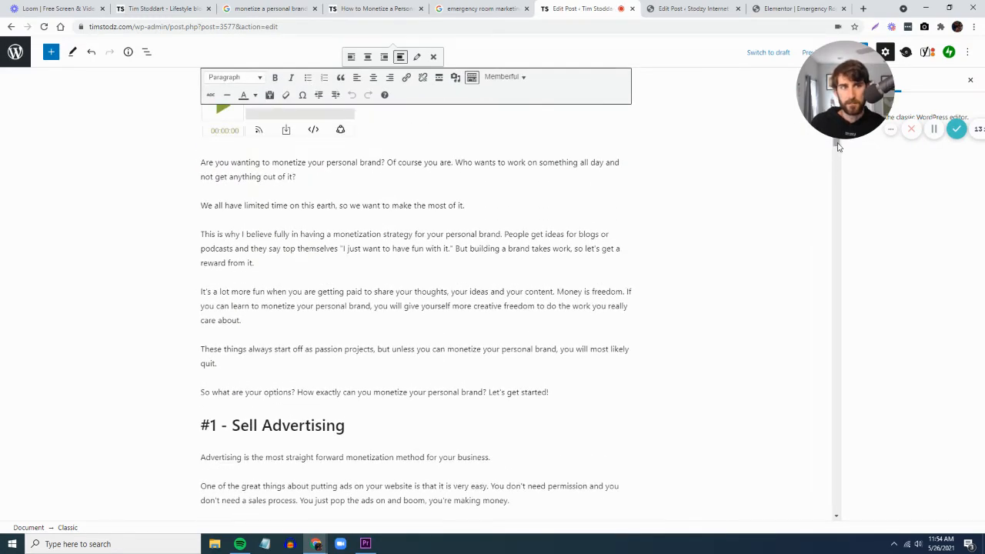
pyautogui.moveTo(838, 146); pyautogui.dragTo(818, 461)
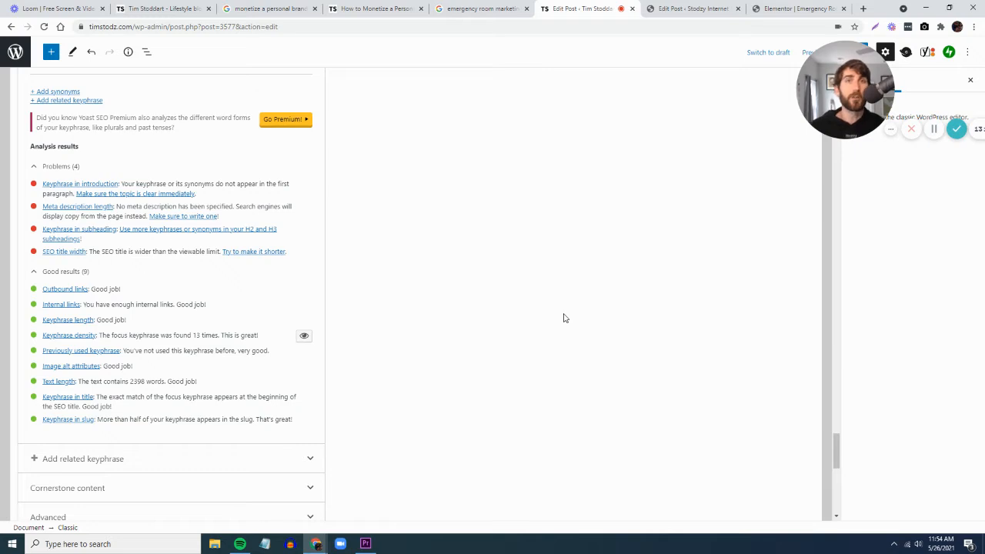
pyautogui.click(61, 305)
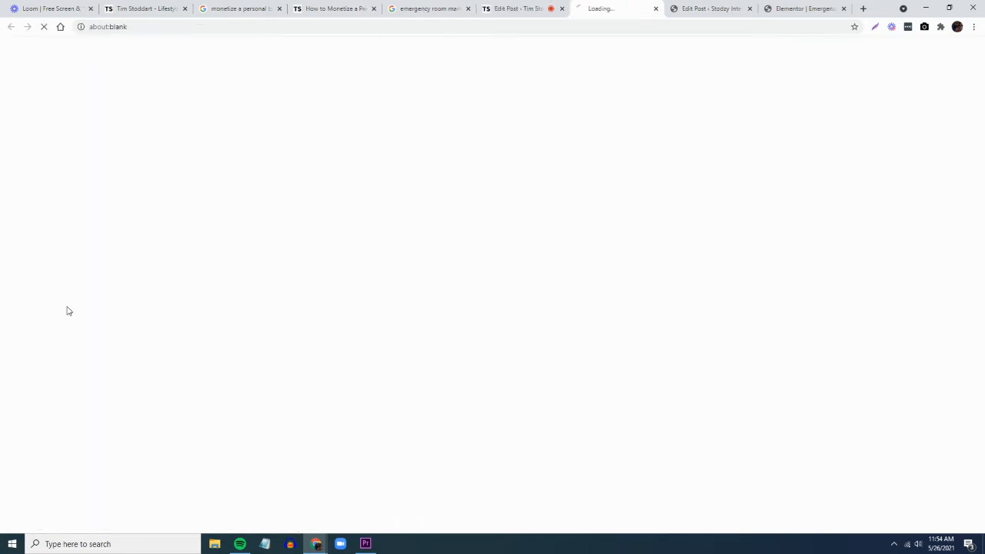
pyautogui.click(657, 9)
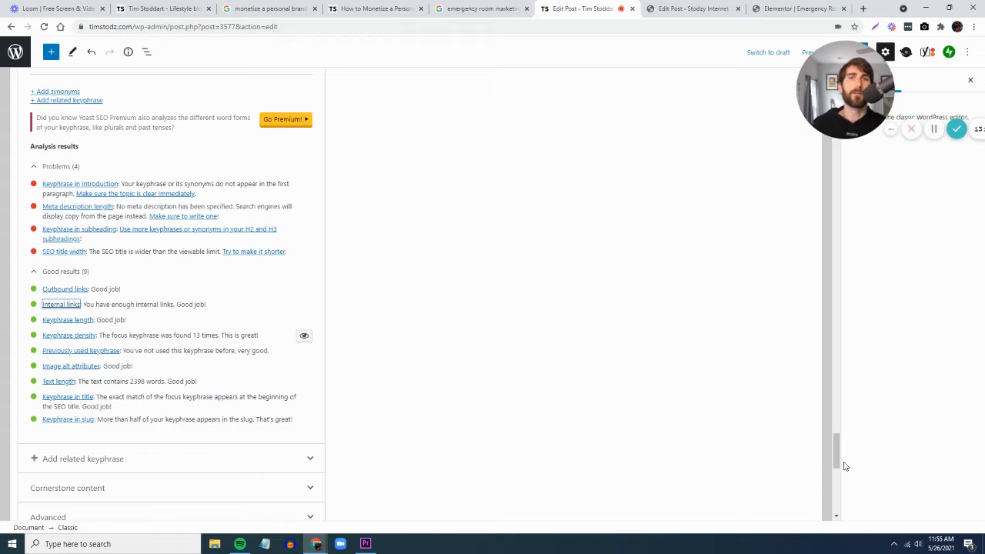
# Open the post's internal link "Substack is a brilliant new platform" in a new tab, view the linked article, and close it
pyautogui.moveTo(838, 459); pyautogui.dragTo(831, 339)
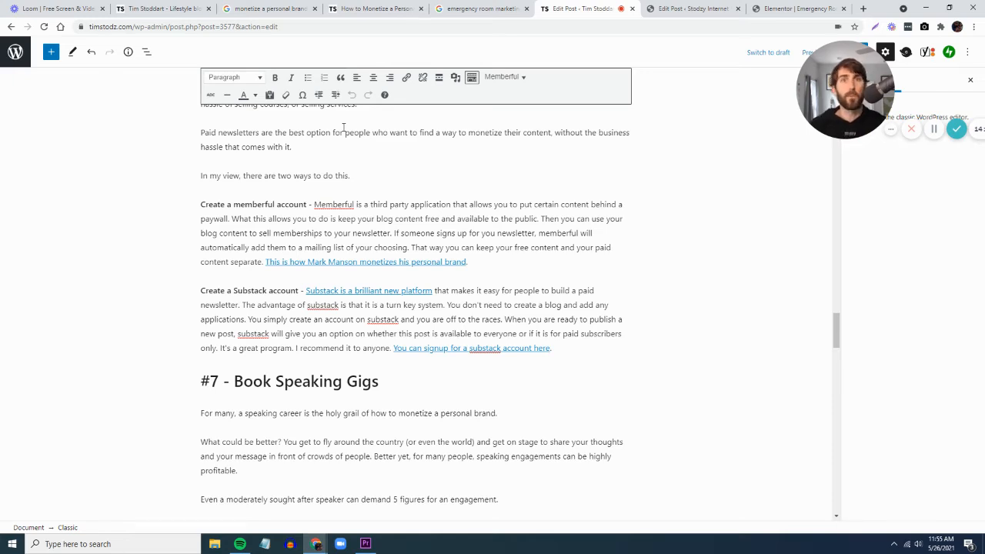
pyautogui.click(351, 291)
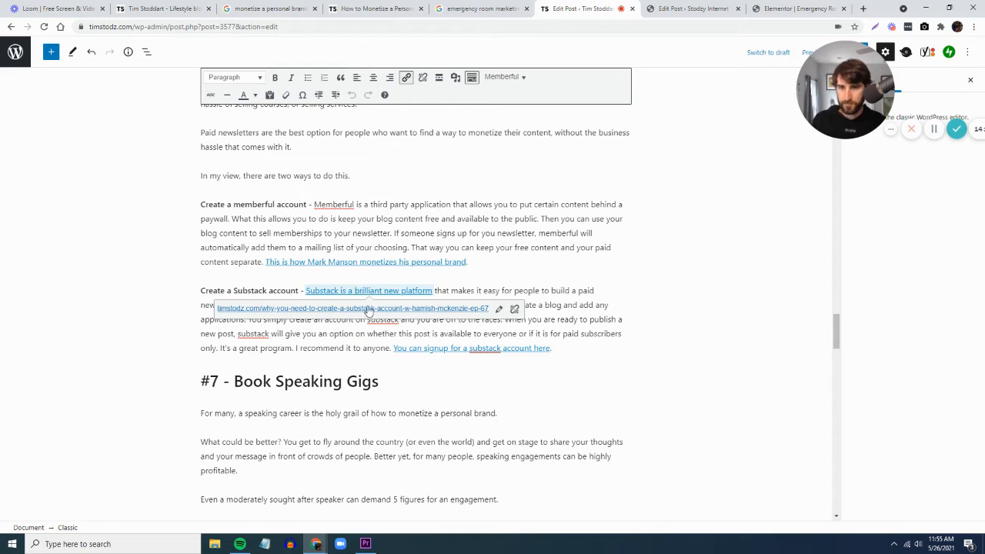
pyautogui.rightClick(326, 313)
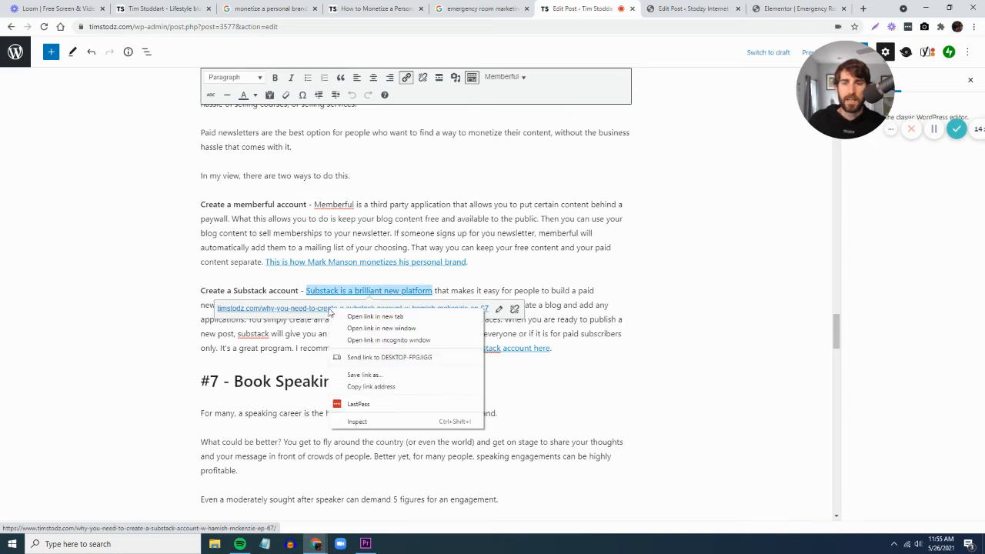
pyautogui.click(387, 317)
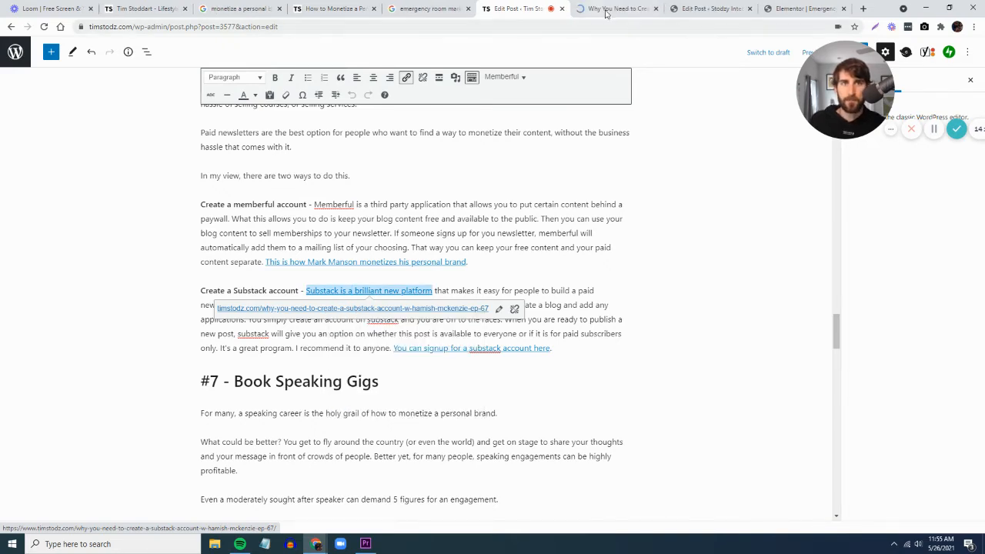
pyautogui.click(615, 8)
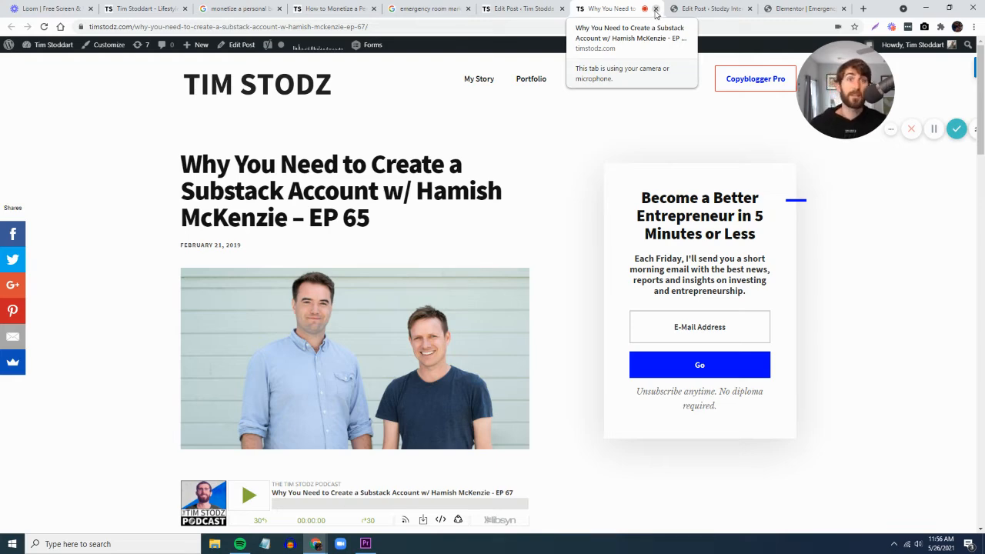
pyautogui.click(656, 9)
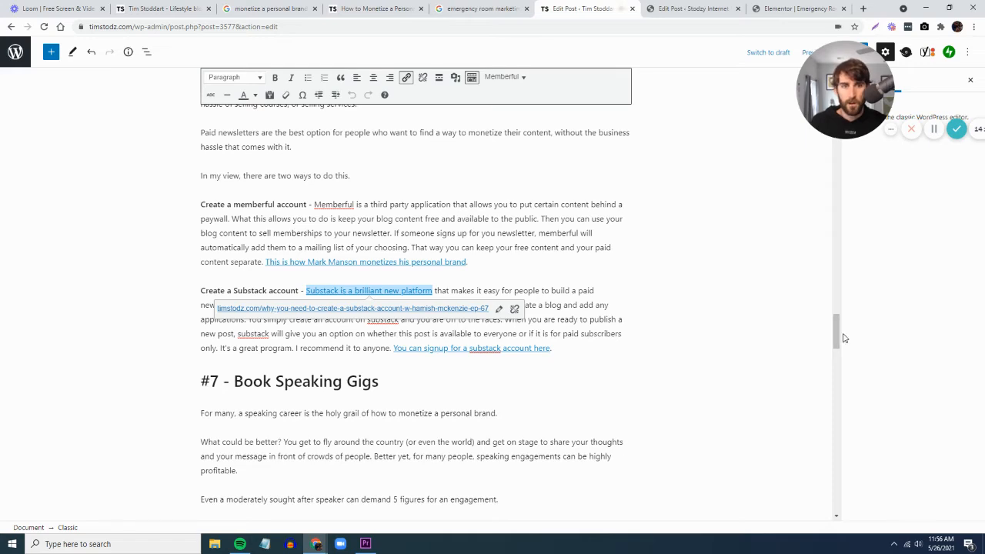
# Review the Yoast SEO analysis, then view the post's outbound link to markmanson.net in a new tab and close it
pyautogui.moveTo(838, 333); pyautogui.dragTo(814, 446)
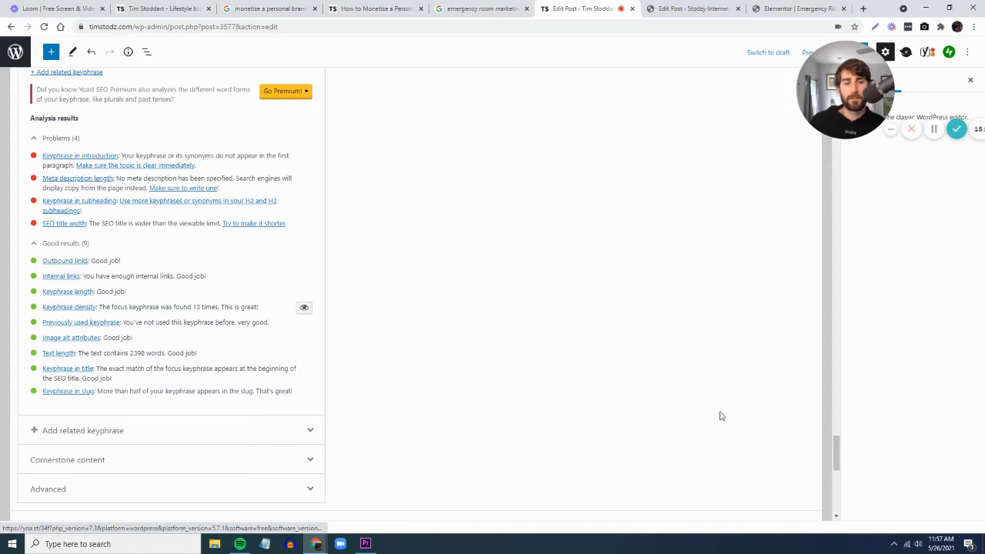
pyautogui.moveTo(838, 462); pyautogui.dragTo(837, 348)
pyautogui.click(551, 212)
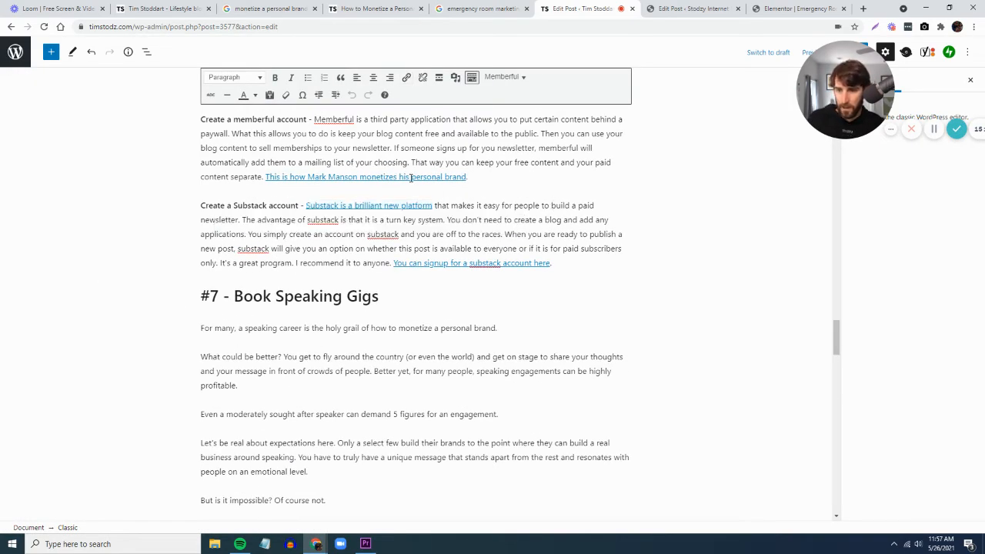
pyautogui.click(410, 179)
pyautogui.rightClick(410, 178)
pyautogui.click(271, 195)
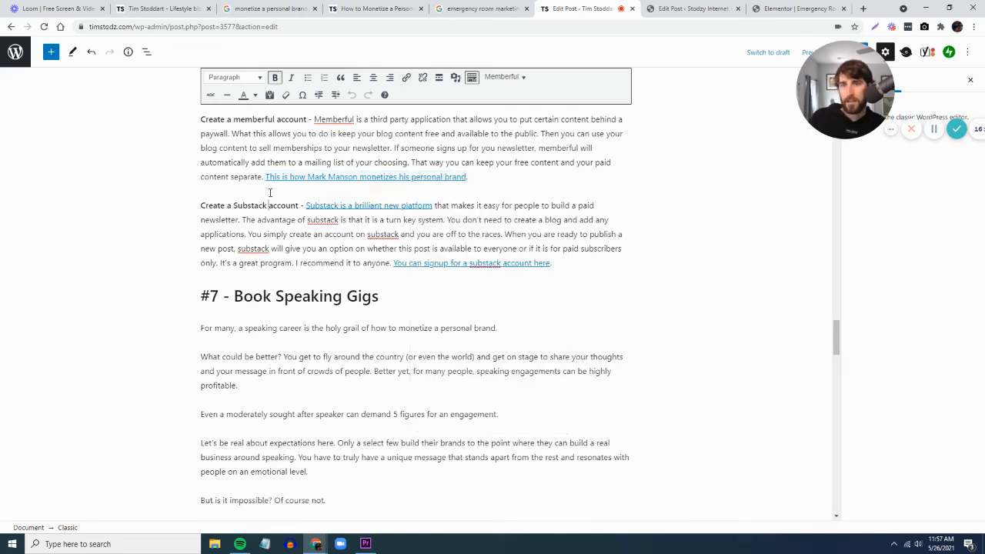
pyautogui.click(336, 176)
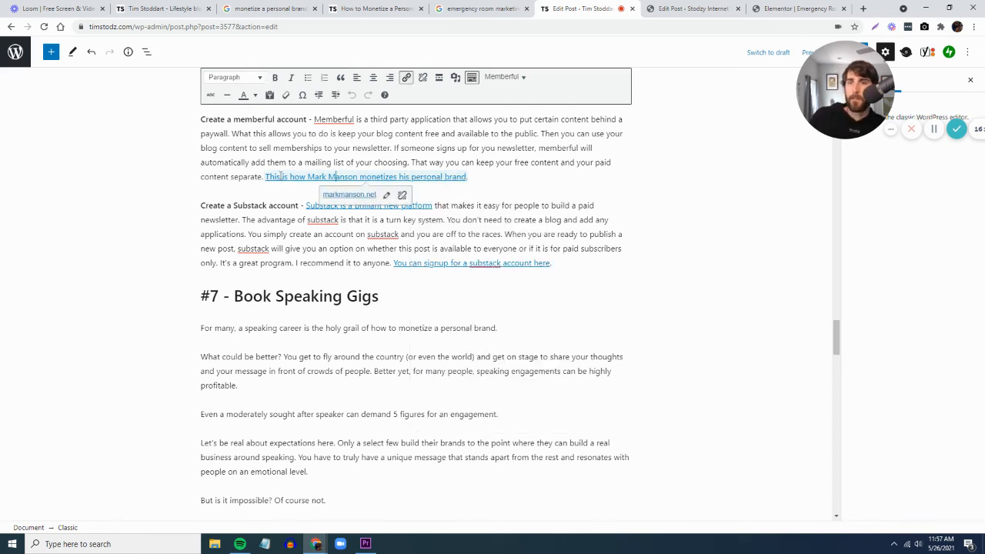
pyautogui.rightClick(363, 194)
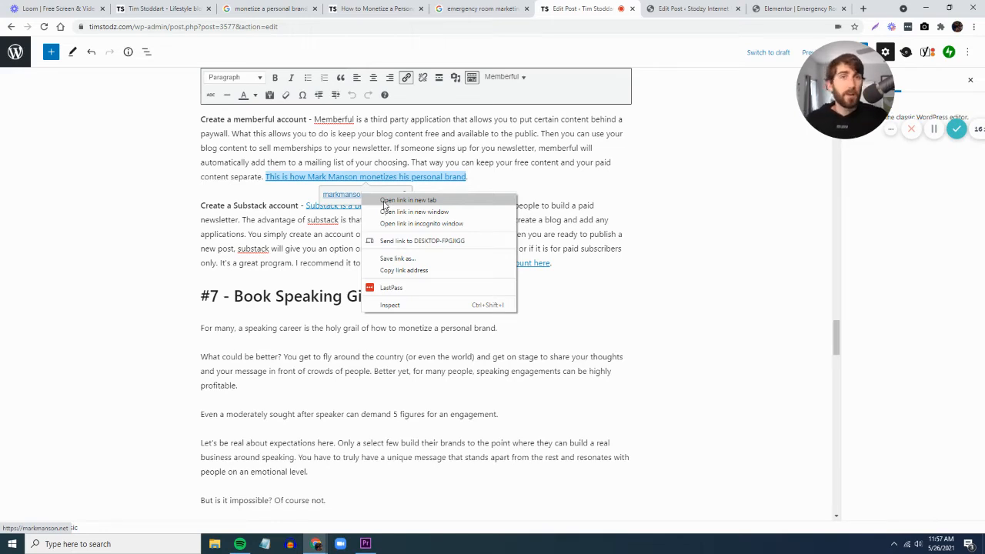
pyautogui.click(385, 202)
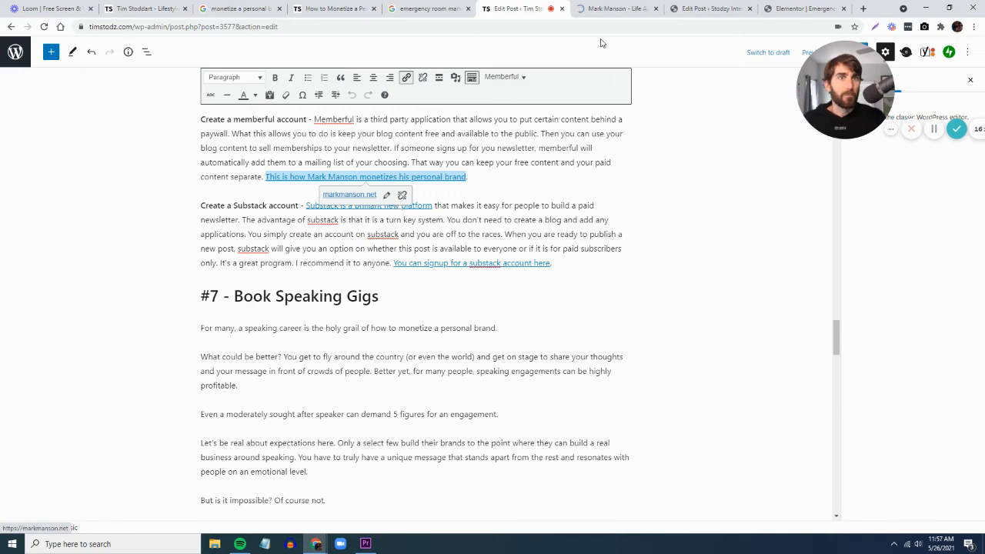
pyautogui.click(611, 9)
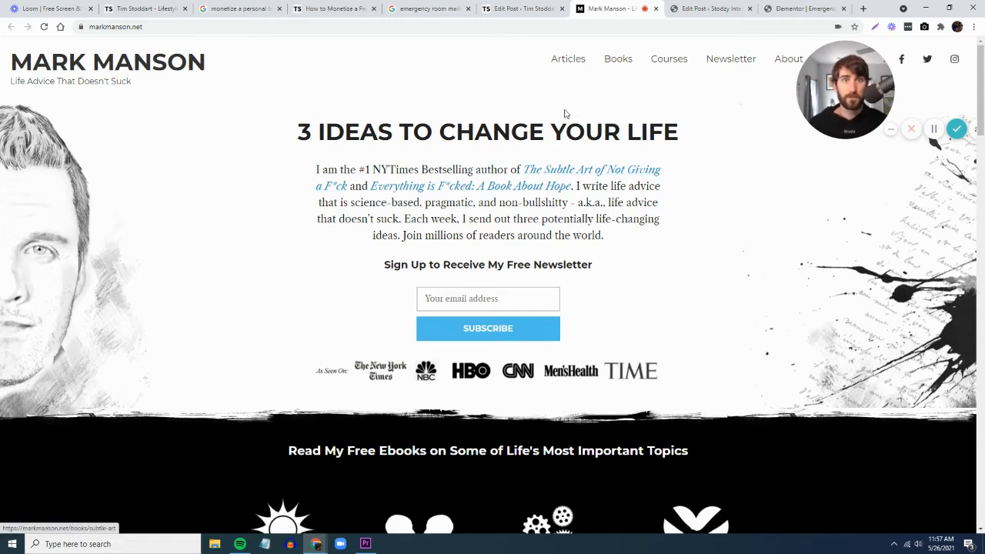
pyautogui.click(655, 8)
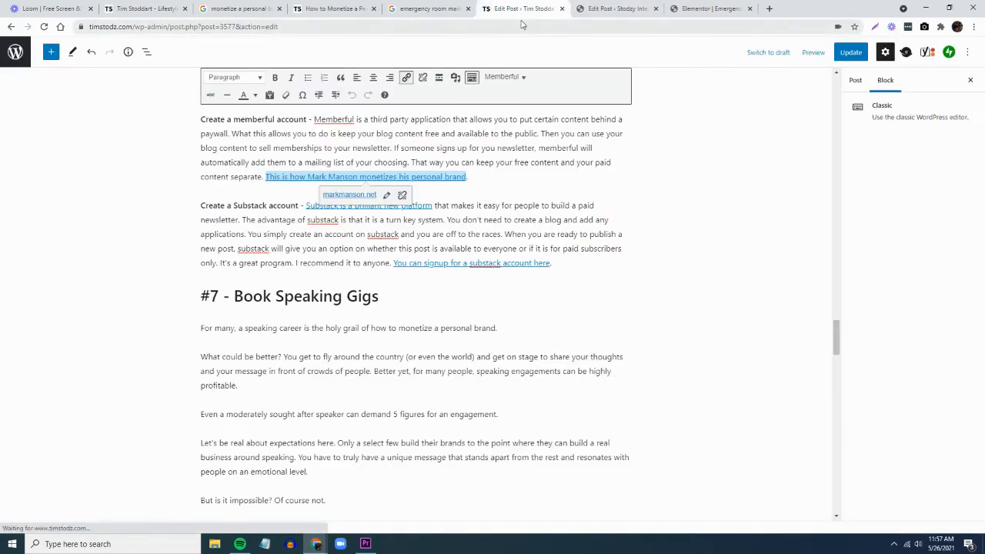
# Examine the keyphrase density result, highlight the focus keyphrase "monetize a personal brand", and return to the Yoast SEO analysis problems
pyautogui.moveTo(834, 353); pyautogui.dragTo(835, 464)
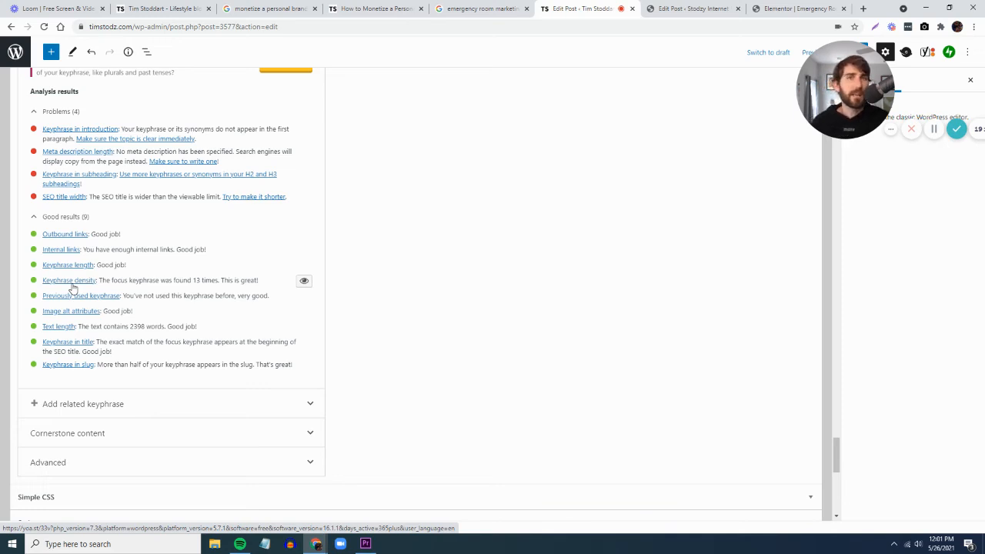
pyautogui.scroll(5, 71, 287)
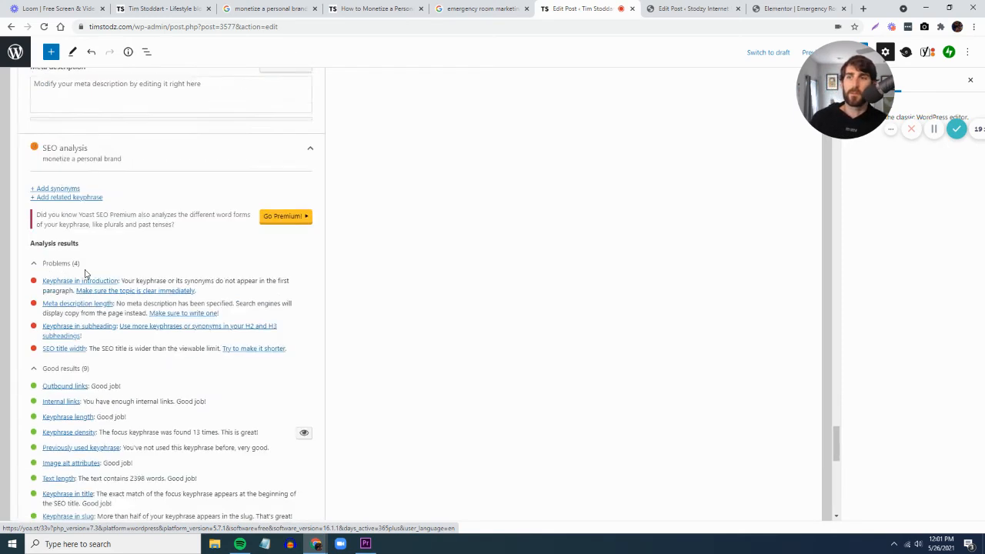
pyautogui.scroll(3, 130, 216)
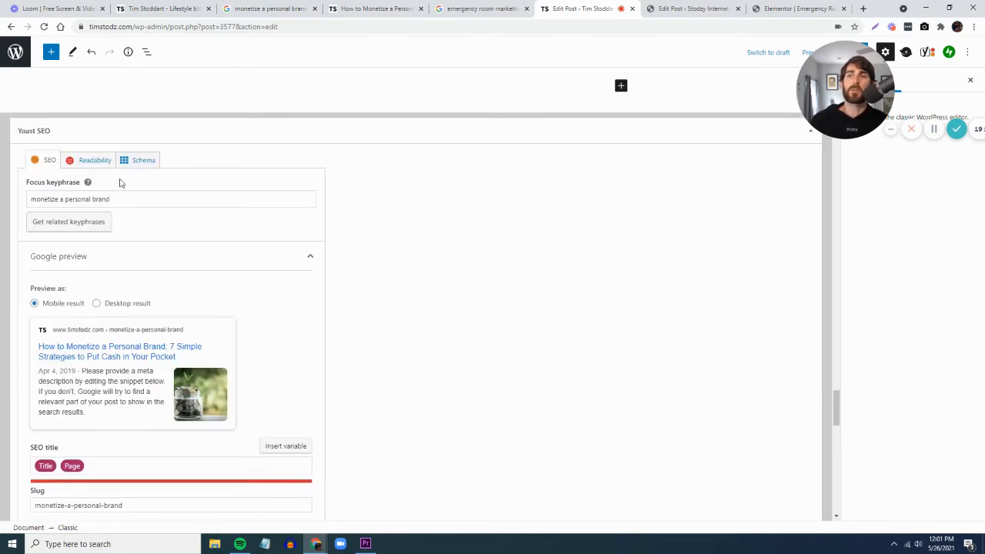
pyautogui.moveTo(126, 197); pyautogui.dragTo(30, 193)
pyautogui.click(111, 201)
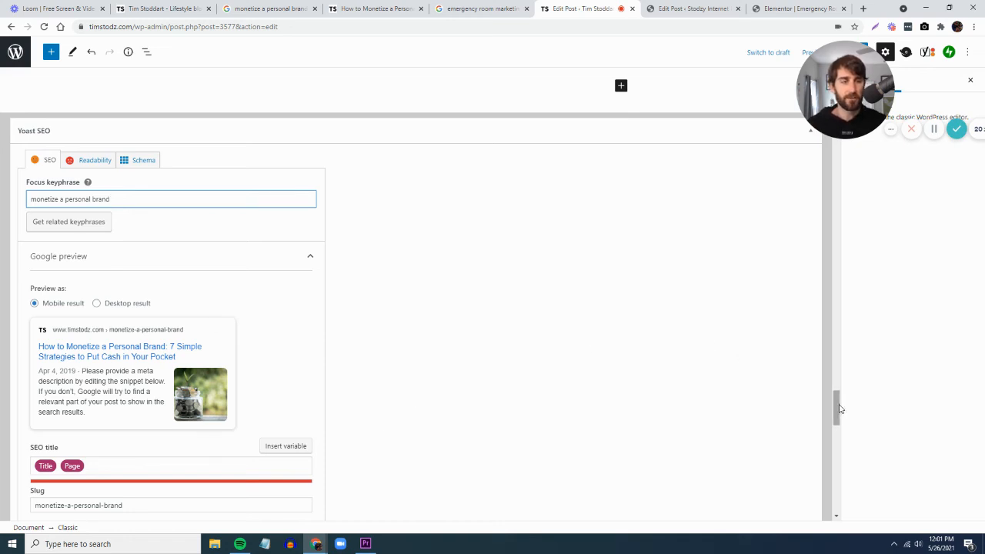
pyautogui.moveTo(837, 406); pyautogui.dragTo(838, 451)
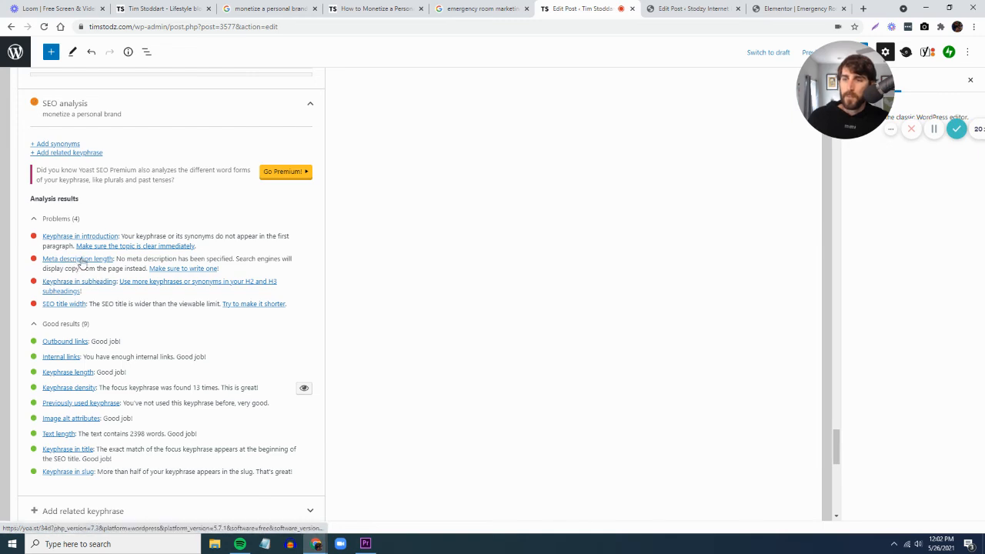
# Go to the meta description field in the Yoast SEO Google preview settings and place the cursor in it
pyautogui.scroll(2, 81, 264)
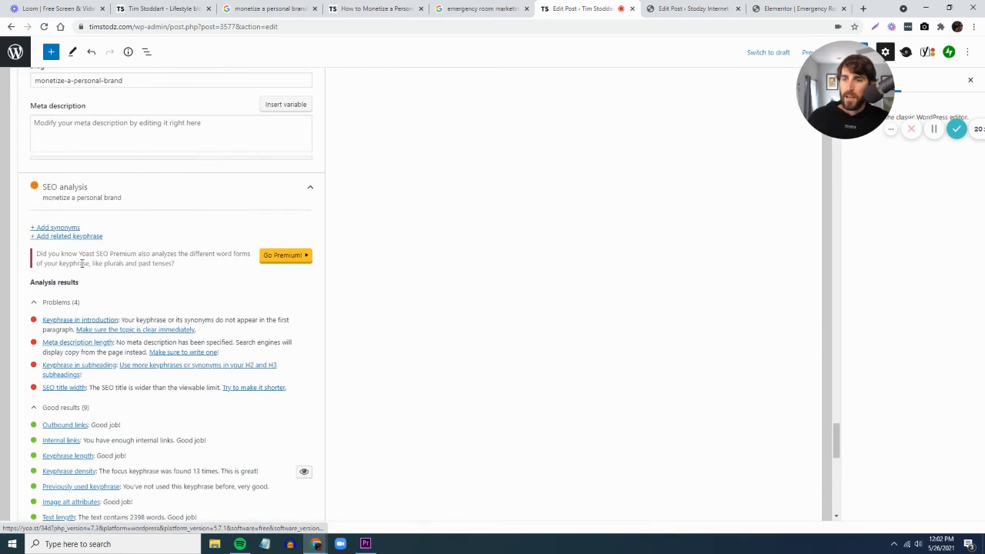
pyautogui.click(128, 156)
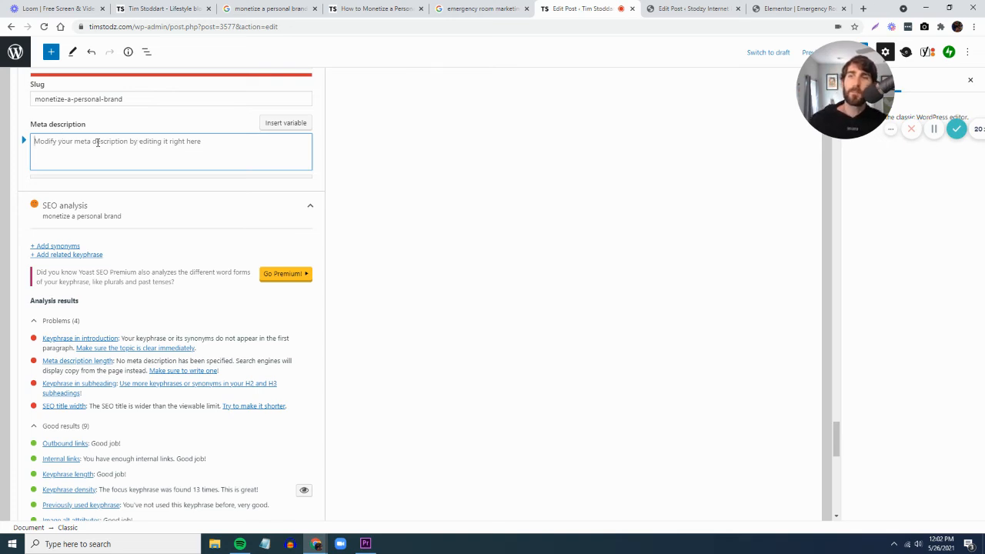
pyautogui.scroll(1, 183, 158)
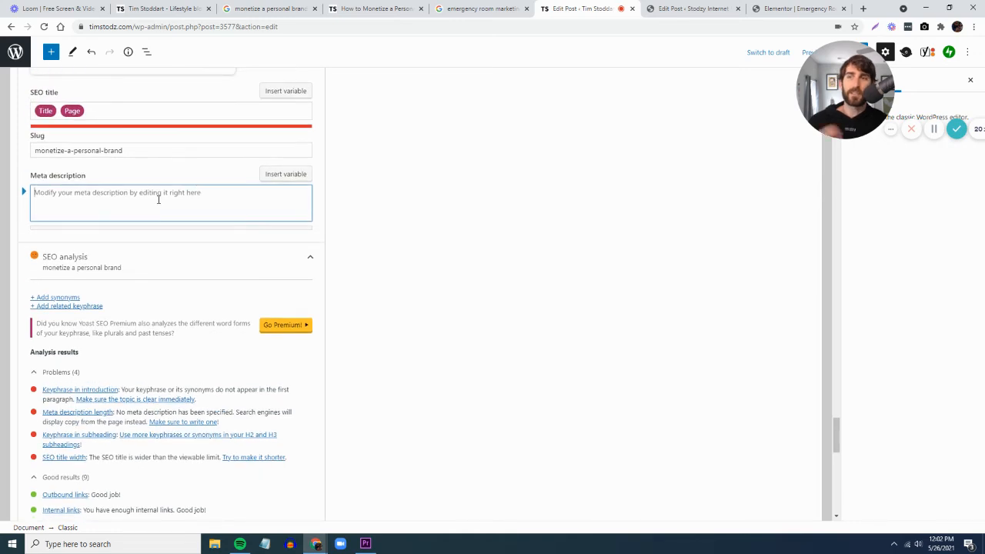
# Switch to the Google results for "monetize a personal brand" and highlight the description snippet under the timstodz.com result
pyautogui.click(378, 9)
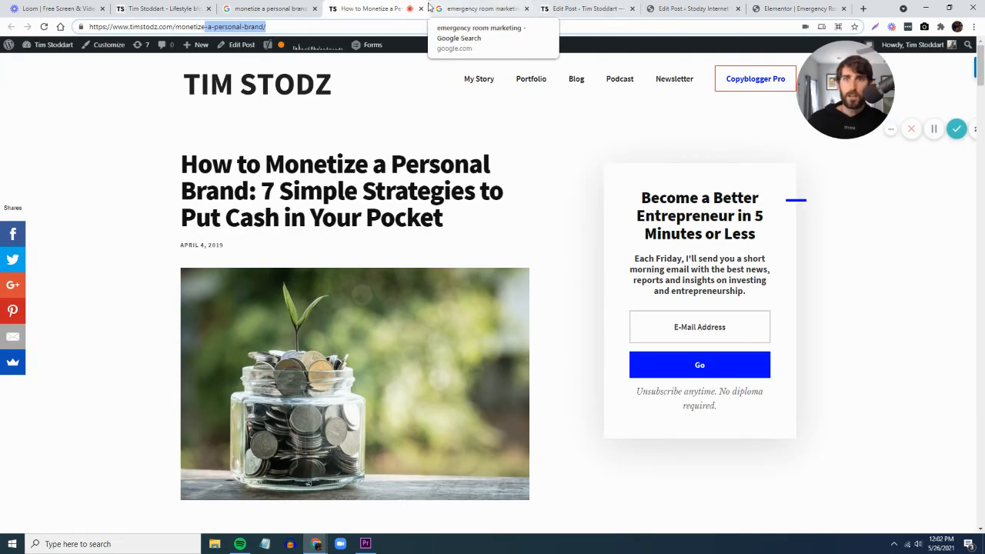
pyautogui.click(270, 9)
pyautogui.scroll(-1, 179, 184)
pyautogui.scroll(1, 177, 165)
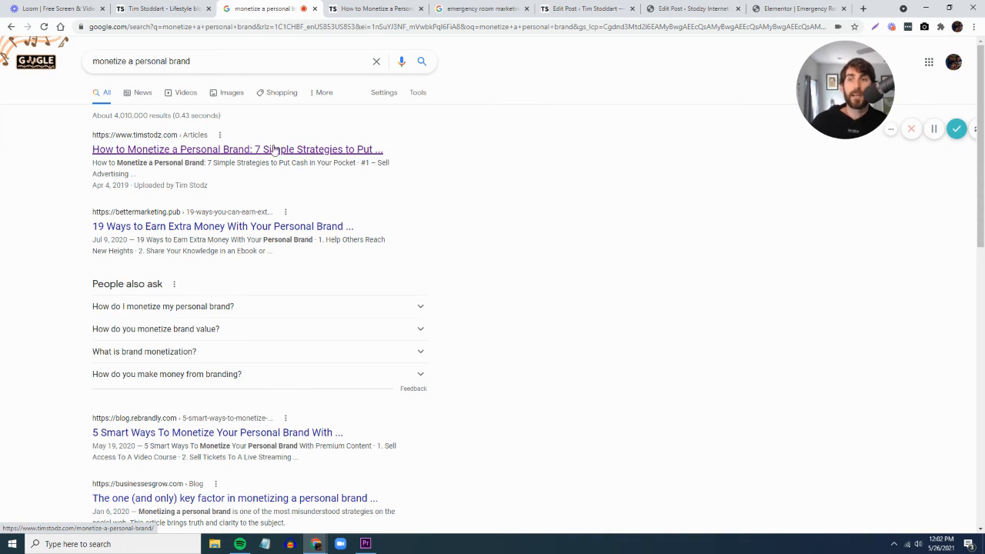
pyautogui.moveTo(92, 164); pyautogui.dragTo(397, 173)
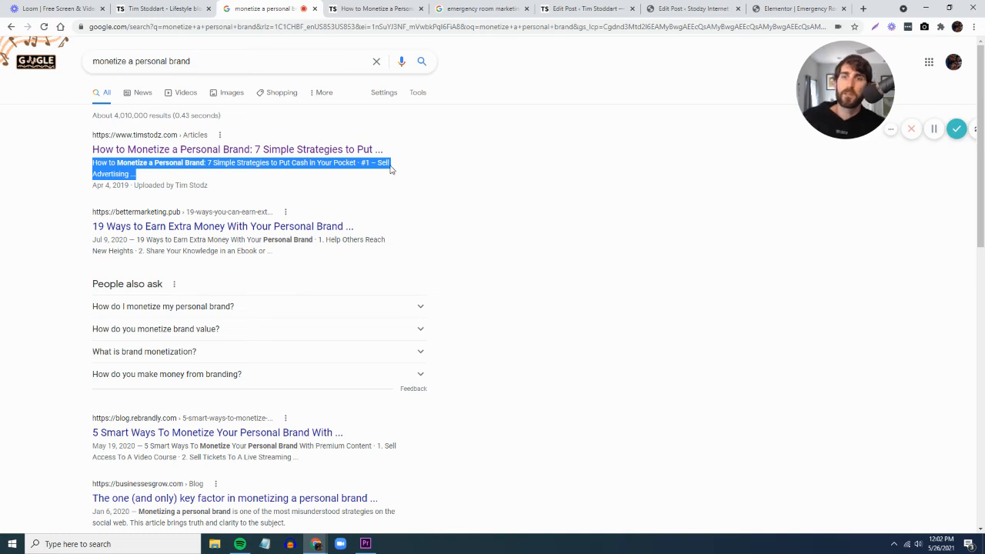
pyautogui.click(305, 172)
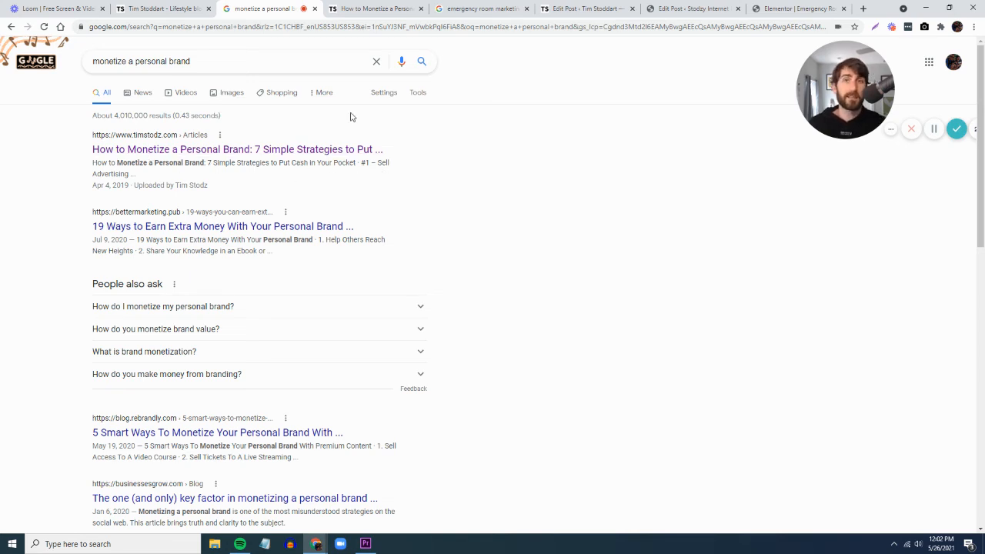
# Compare the live post's opening paragraphs with its Google snippet, highlighting the words "Monetize a Personal Brand" in the snippet
pyautogui.click(350, 9)
pyautogui.scroll(-5, 371, 243)
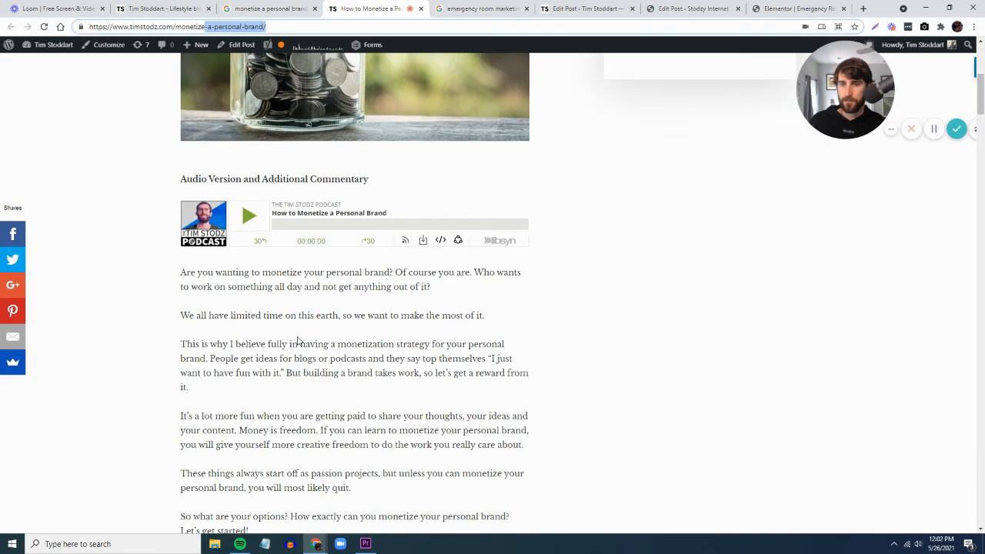
pyautogui.click(276, 10)
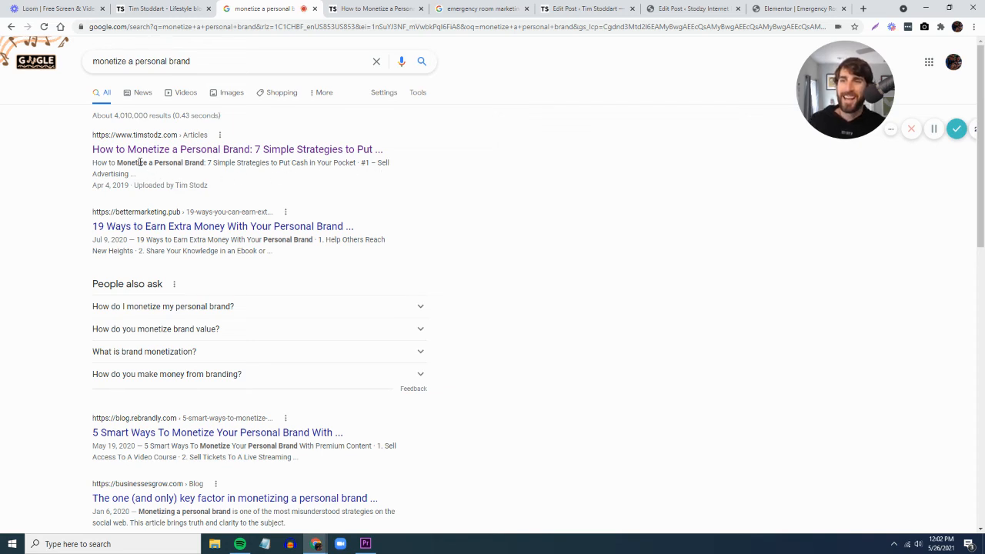
pyautogui.moveTo(94, 167); pyautogui.dragTo(148, 181)
pyautogui.click(150, 181)
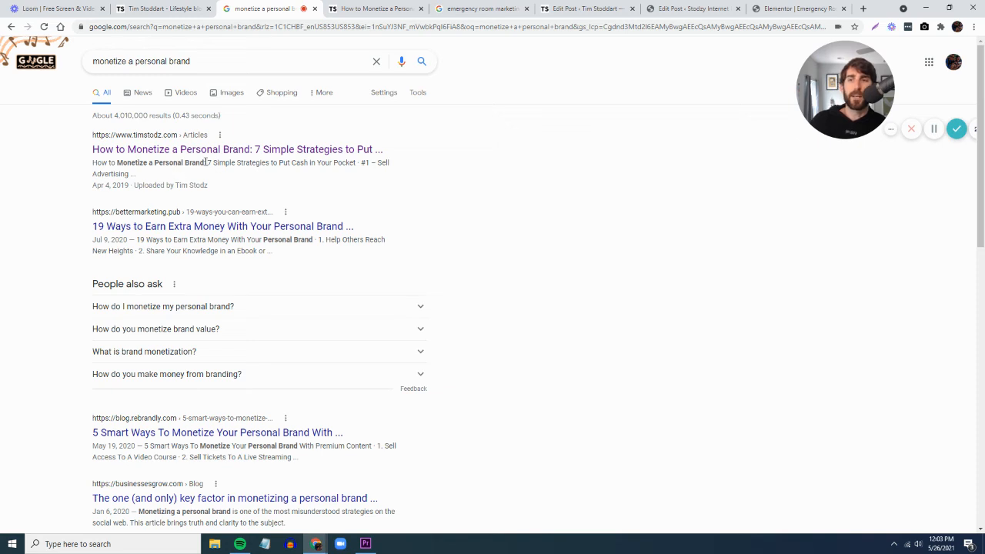
pyautogui.moveTo(205, 162); pyautogui.dragTo(118, 163)
pyautogui.click(135, 166)
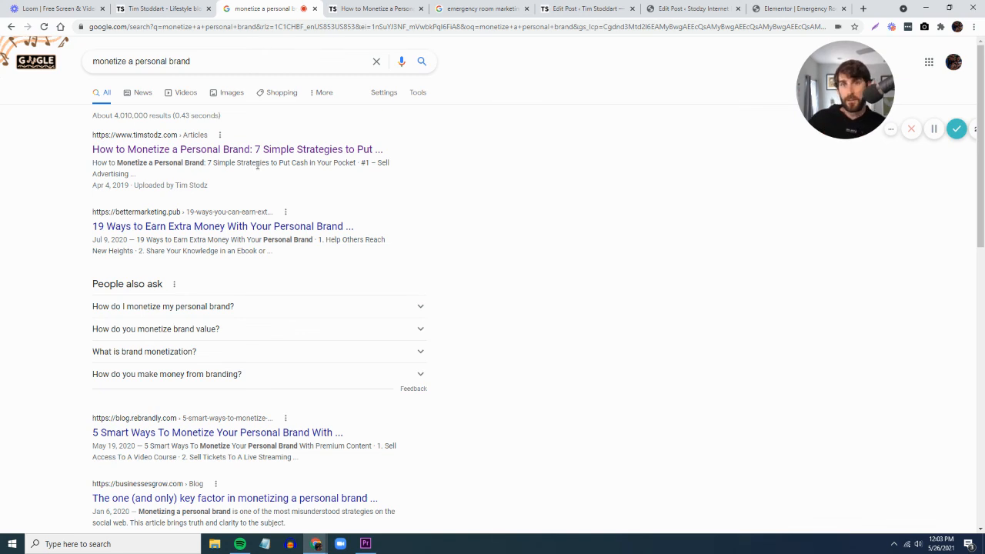
# Return to the timstodz.com post editor, remove the Page variable from the SEO title, and recheck the SEO title width result
pyautogui.click(373, 8)
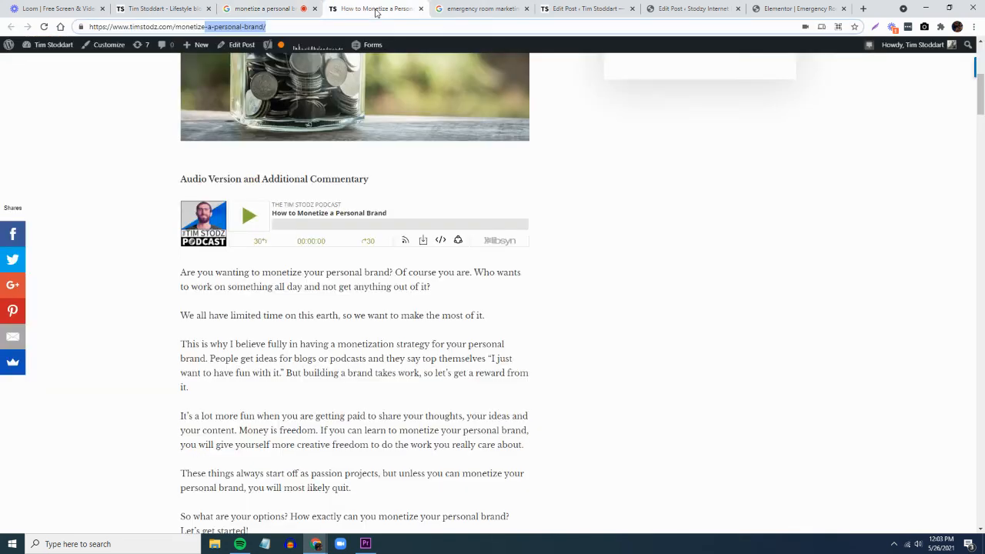
pyautogui.click(169, 9)
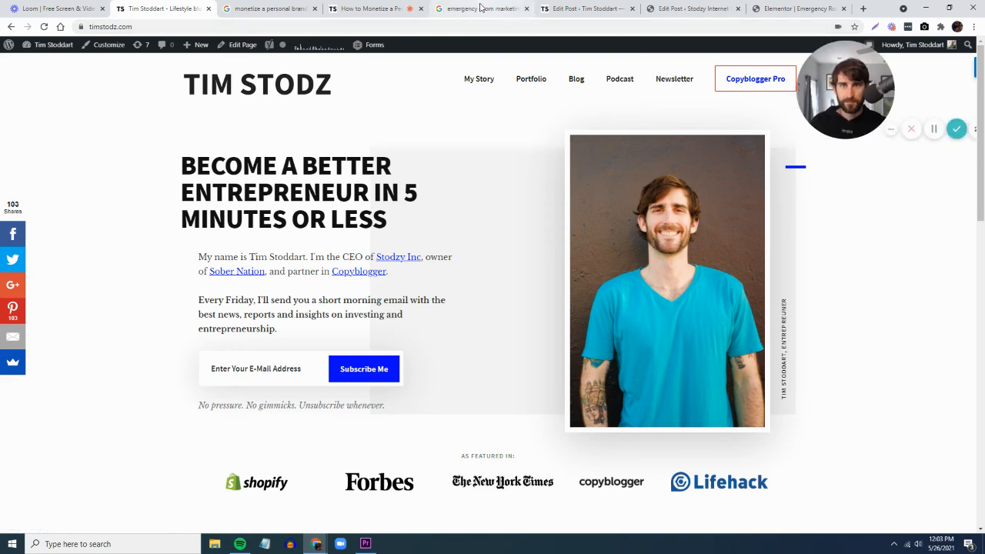
pyautogui.click(279, 7)
pyautogui.click(553, 9)
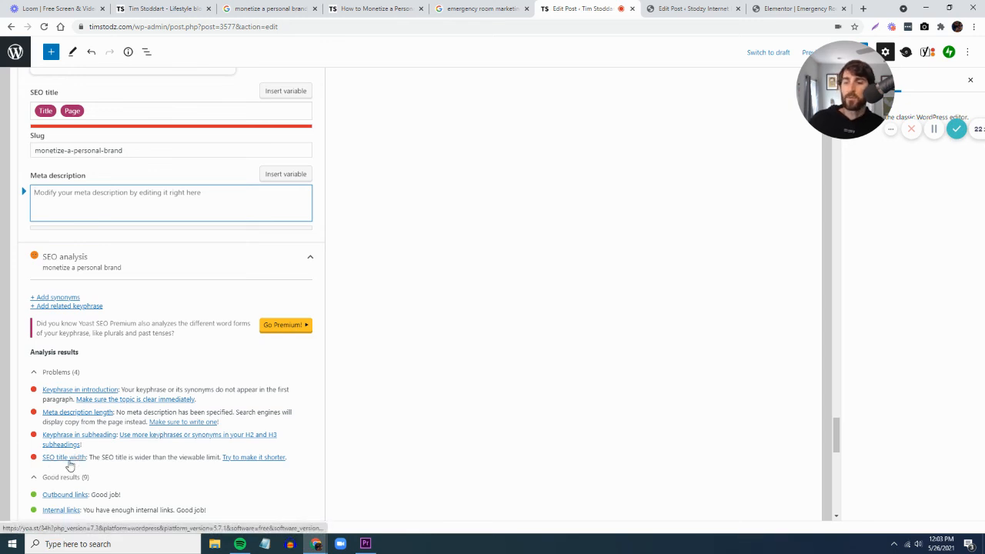
pyautogui.scroll(2, 169, 453)
pyautogui.scroll(2, 169, 452)
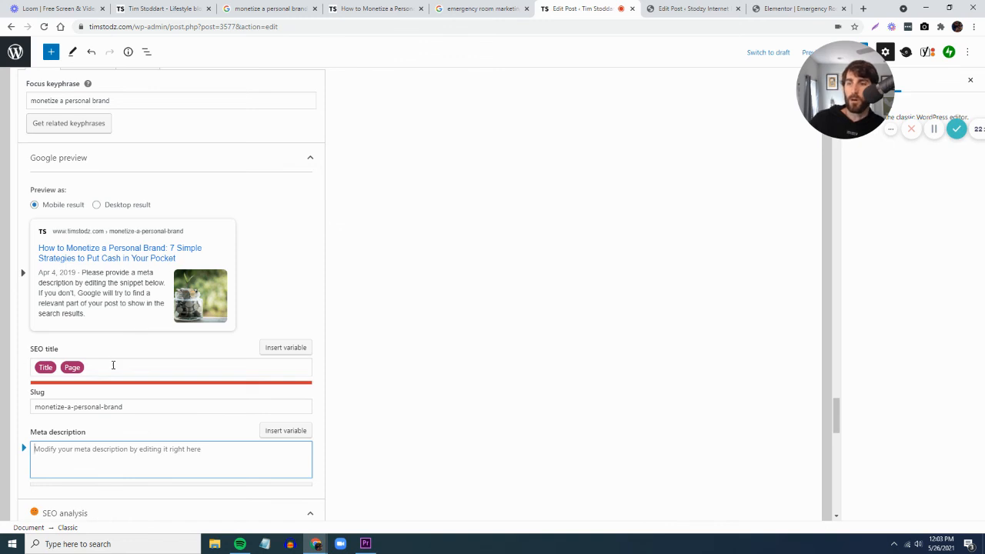
pyautogui.click(115, 367)
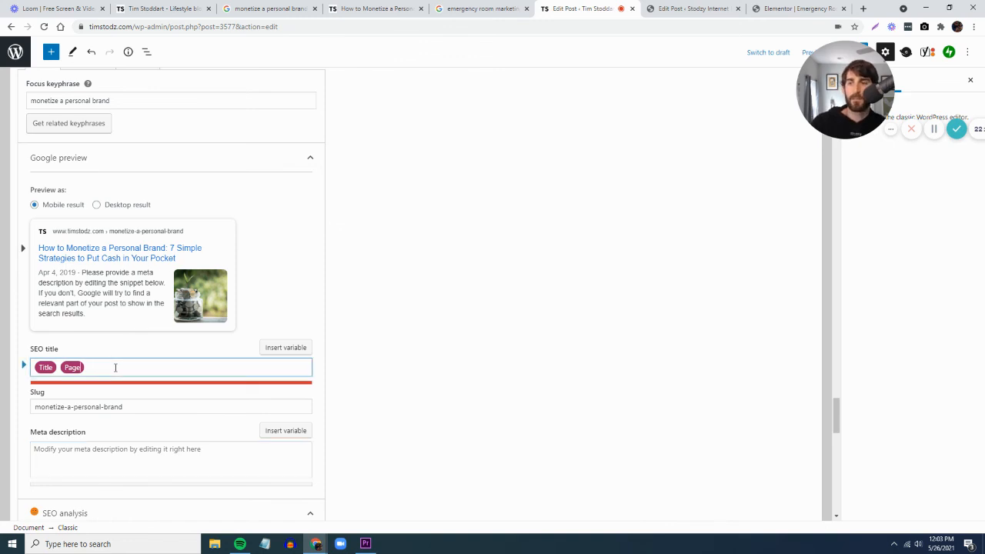
pyautogui.press('BackSpace')
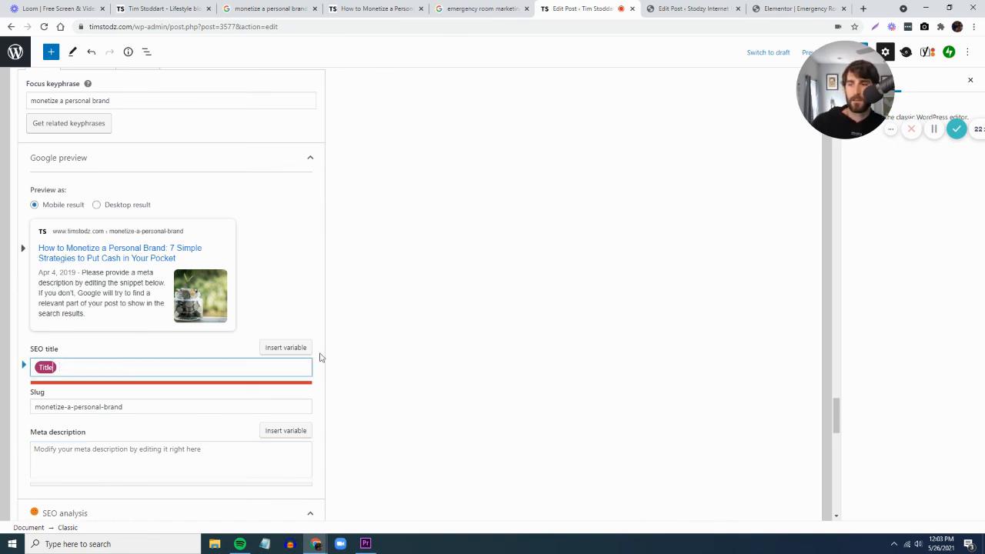
pyautogui.click(409, 334)
pyautogui.scroll(-5, 341, 345)
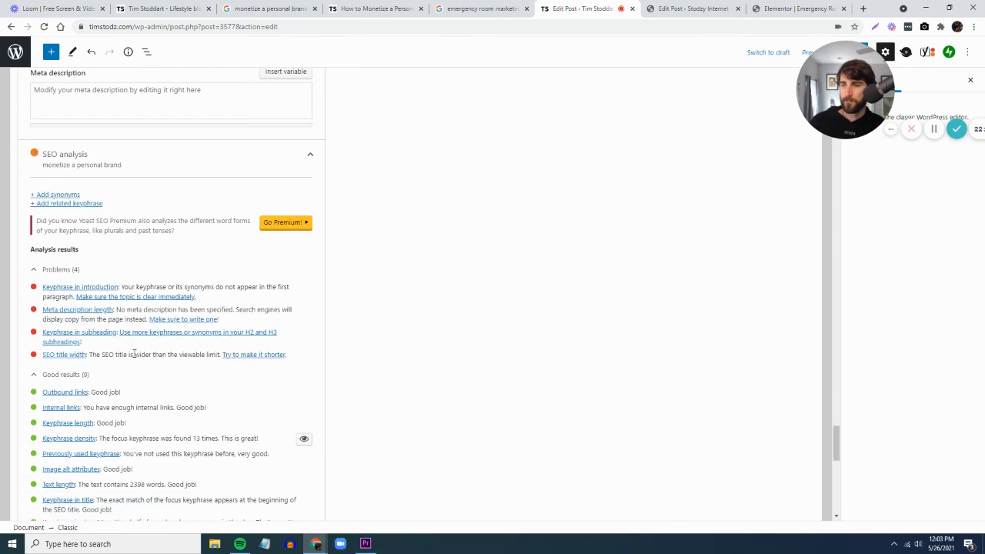
pyautogui.scroll(3, 75, 356)
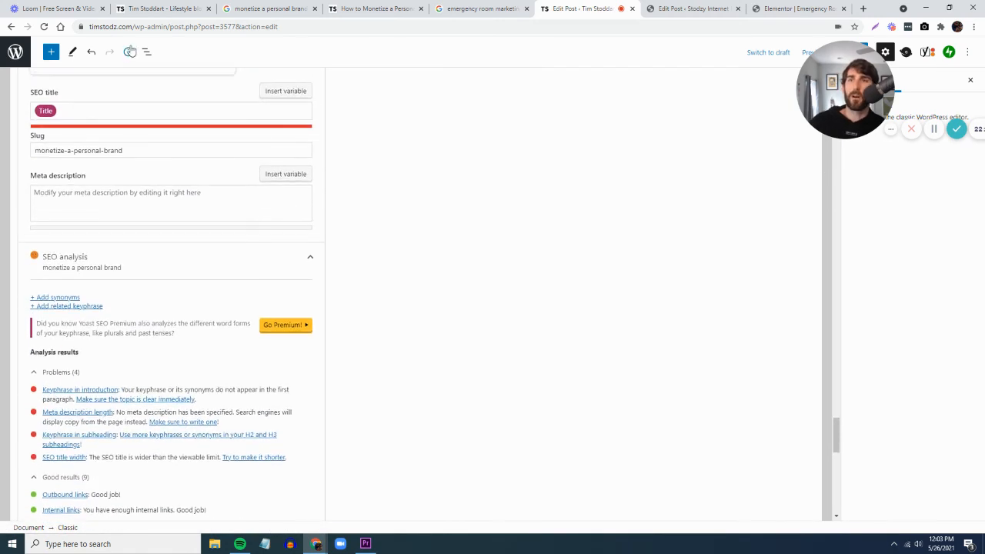
# View how the post's title is displayed in the Google results for "monetize a personal brand"
pyautogui.click(188, 10)
pyautogui.click(375, 8)
pyautogui.click(271, 8)
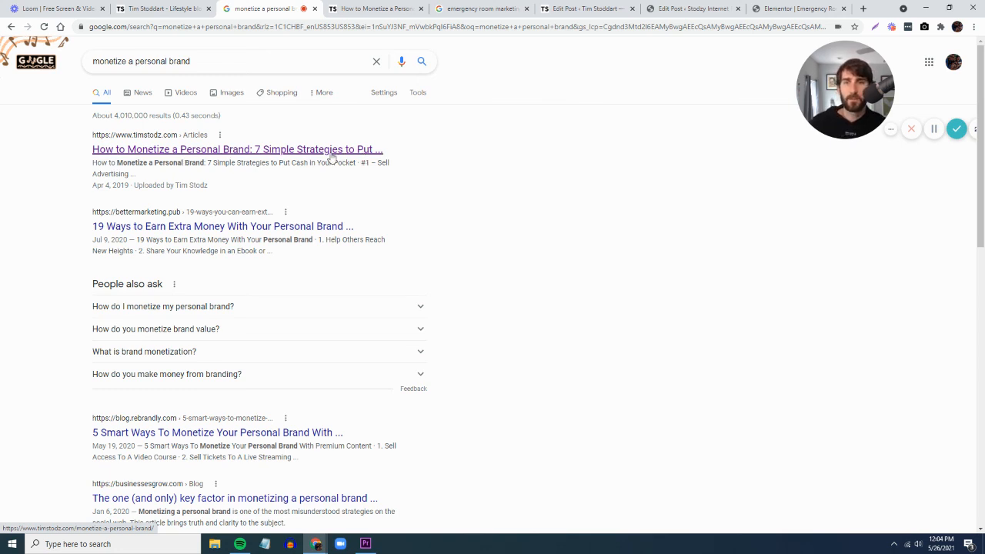
pyautogui.click(190, 12)
pyautogui.click(373, 10)
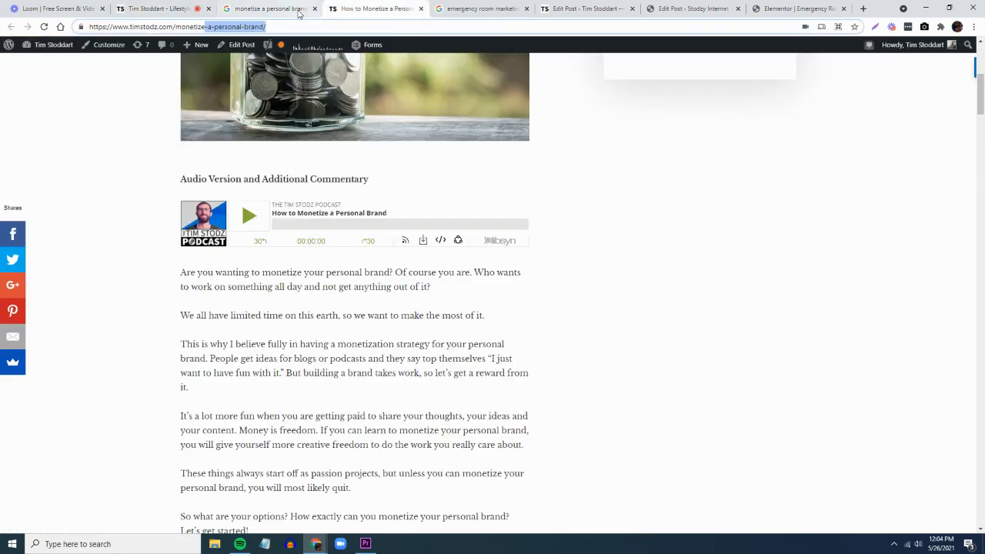
pyautogui.click(471, 9)
pyautogui.click(265, 8)
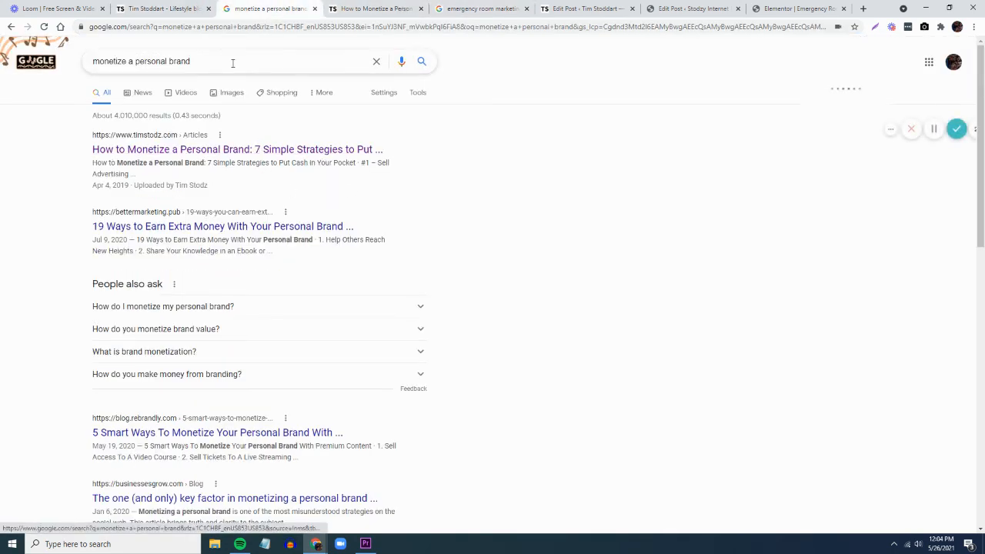
# Return to the post editor and examine the title in the Google preview and the problems in the SEO analysis
pyautogui.click(585, 9)
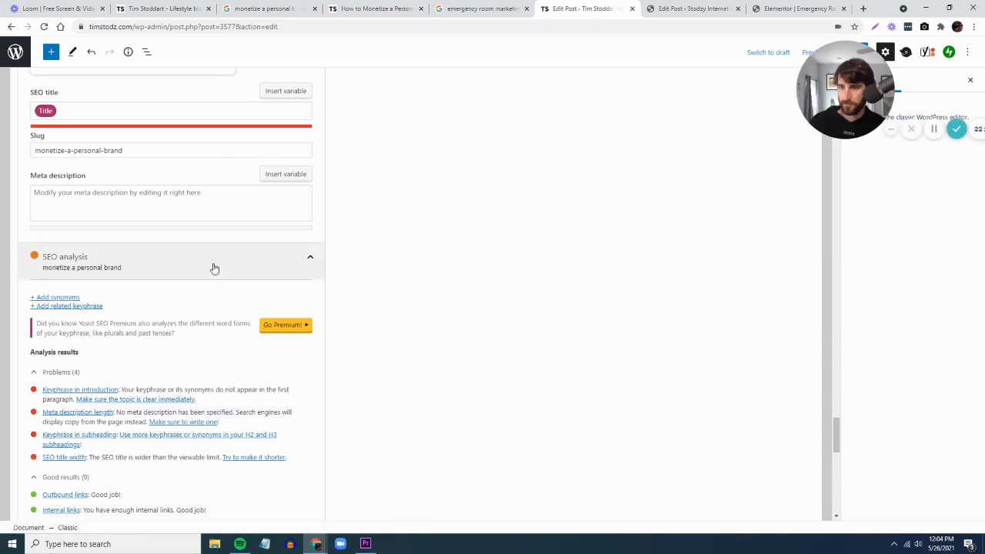
pyautogui.scroll(3, 214, 268)
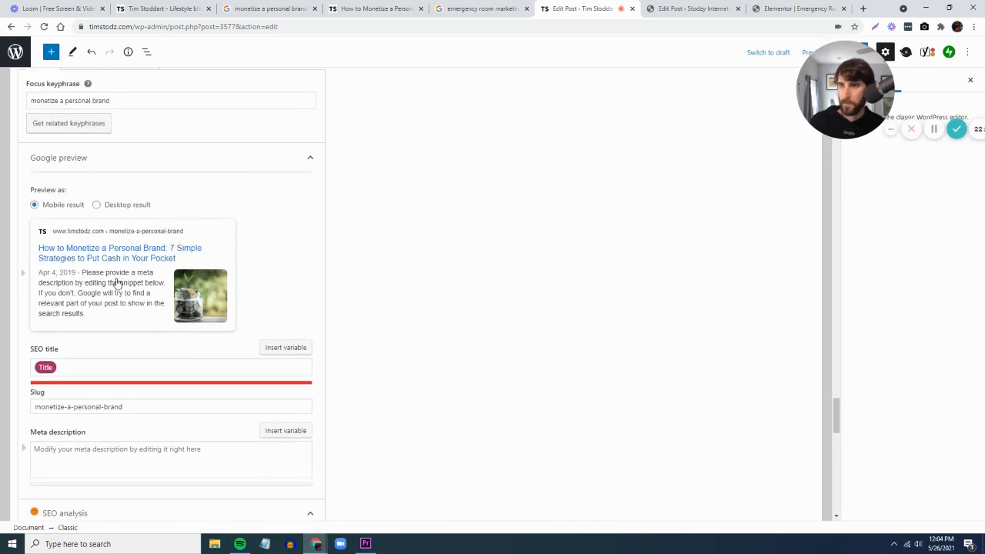
pyautogui.scroll(-2, 159, 281)
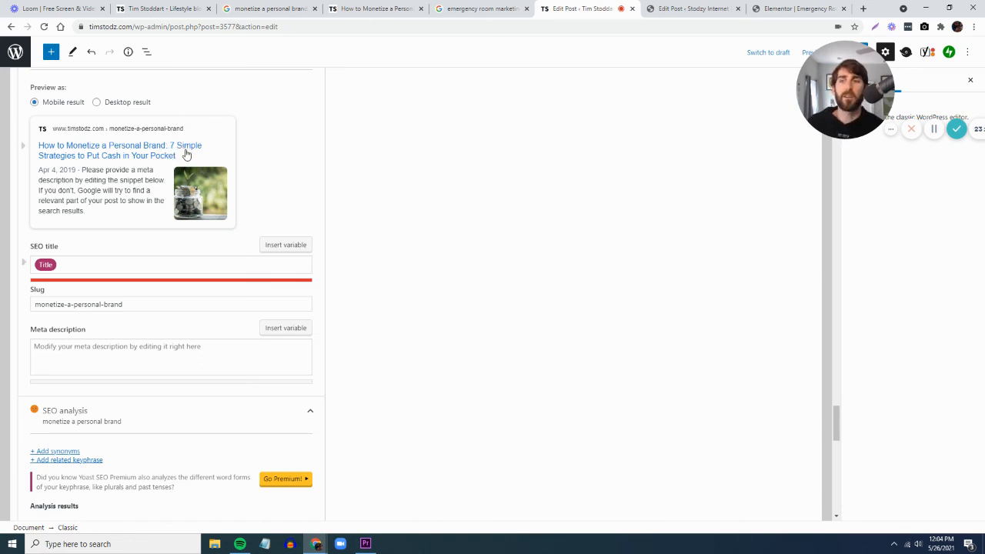
pyautogui.scroll(-2, 123, 347)
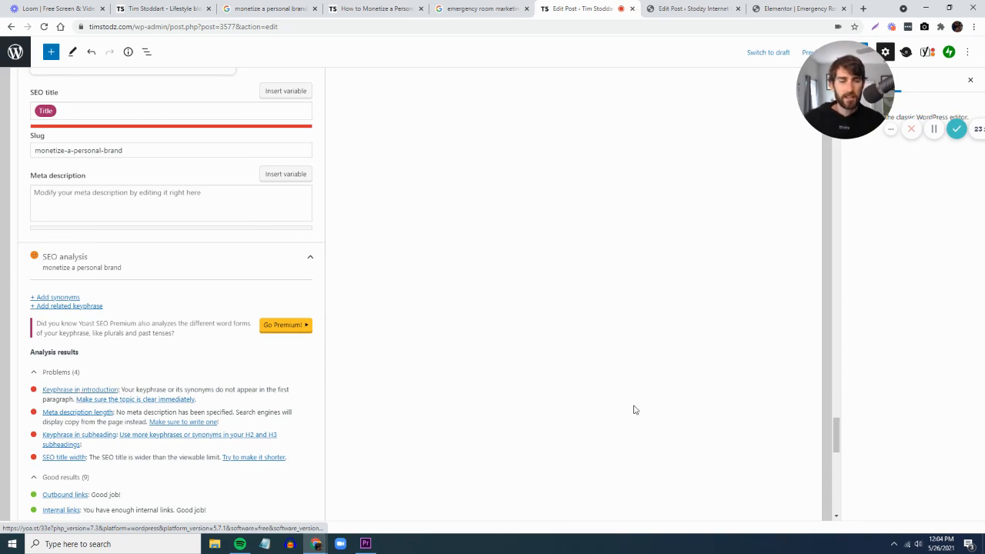
# Go to the start of the post and highlight the line "Audio Version and Additional Commentary" above the podcast player
pyautogui.moveTo(836, 441); pyautogui.dragTo(850, 88)
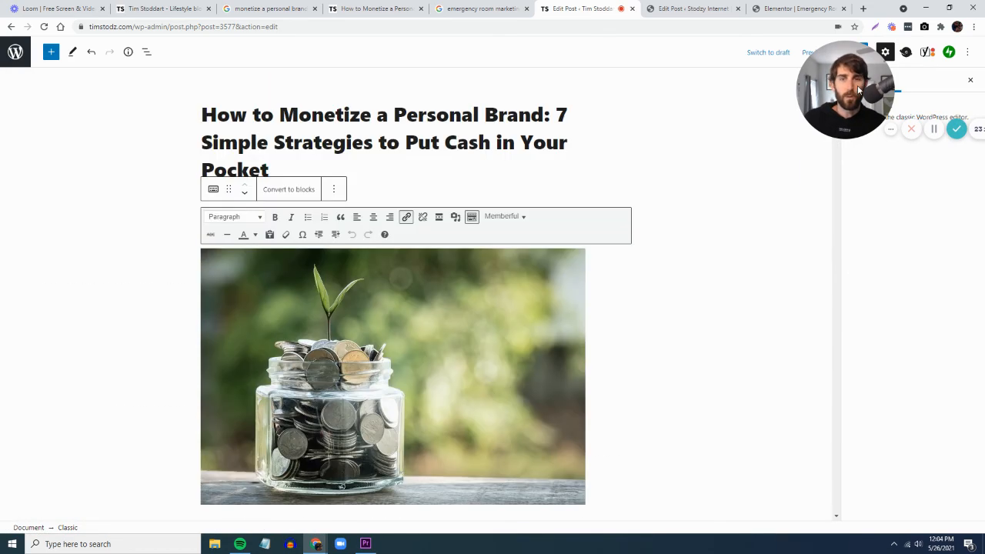
pyautogui.scroll(-6, 649, 336)
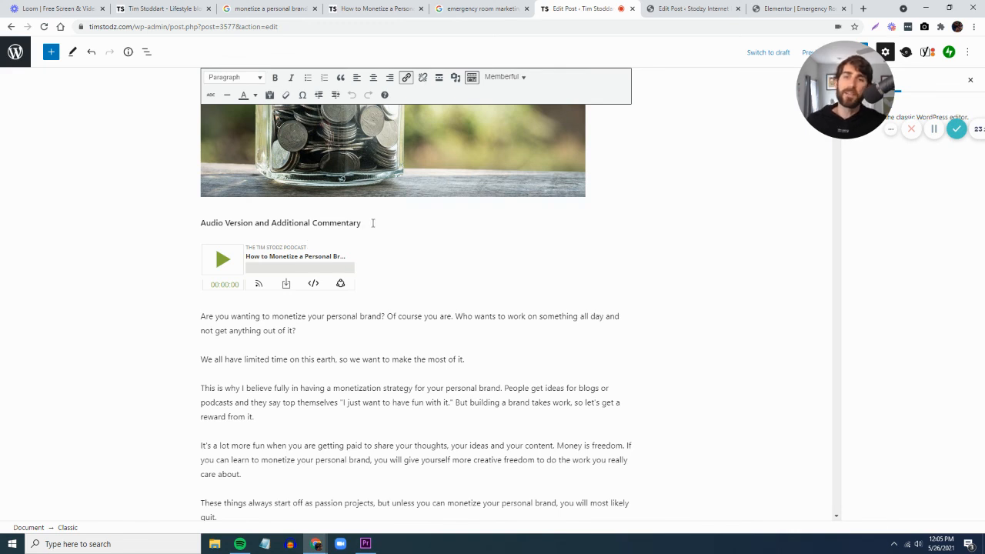
pyautogui.moveTo(373, 223); pyautogui.dragTo(188, 219)
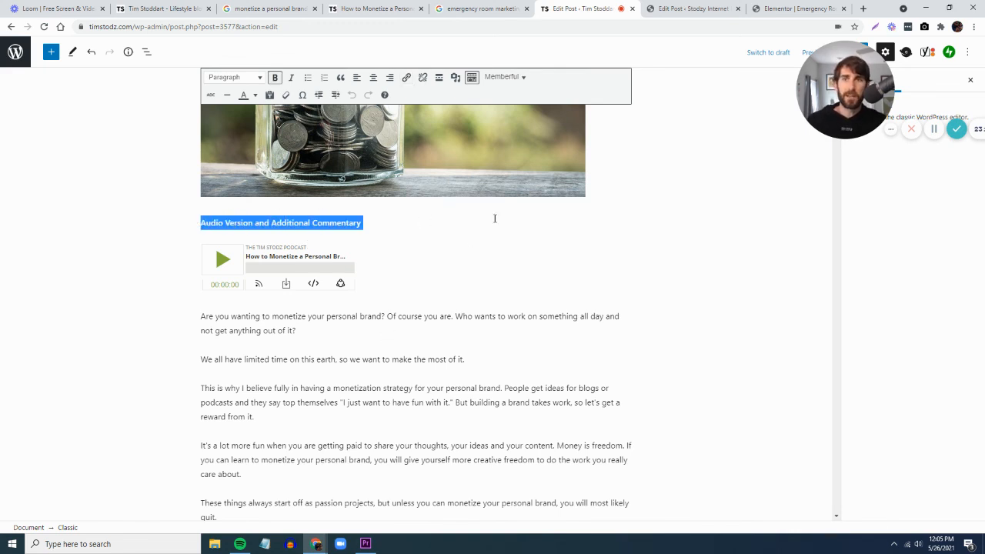
pyautogui.click(389, 332)
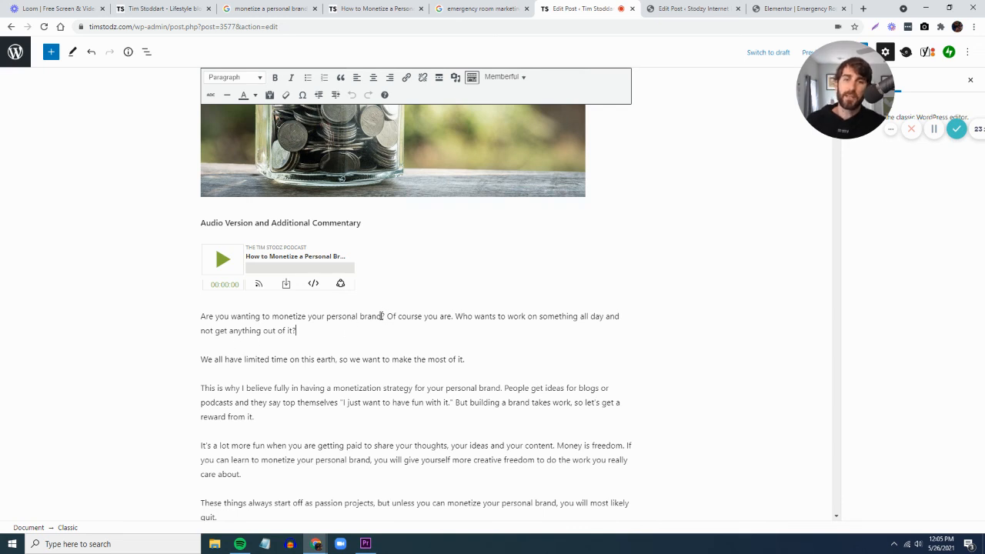
# Highlight the phrase "monetize your personal brand" in the post's opening paragraph to examine the keyphrase in the introduction
pyautogui.moveTo(382, 316); pyautogui.dragTo(269, 317)
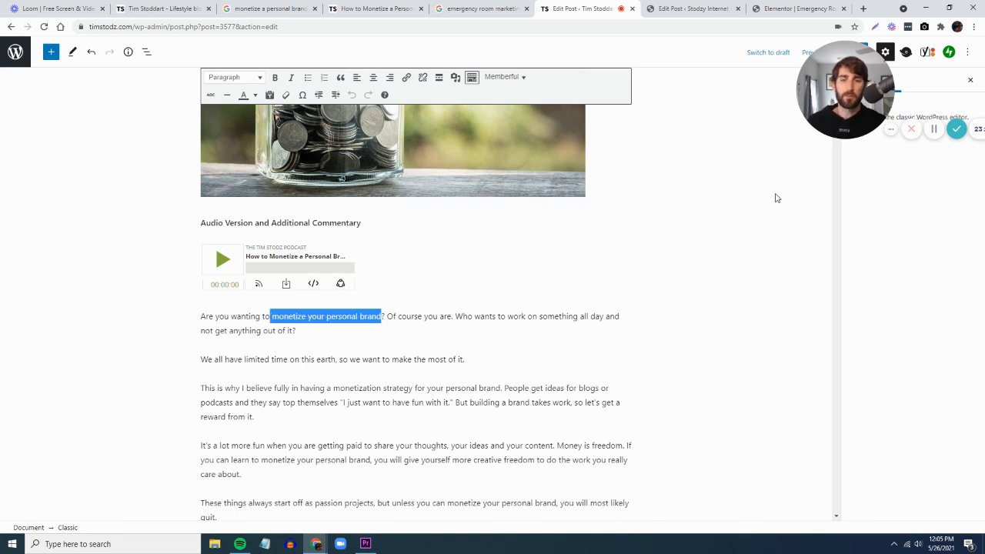
pyautogui.click(416, 326)
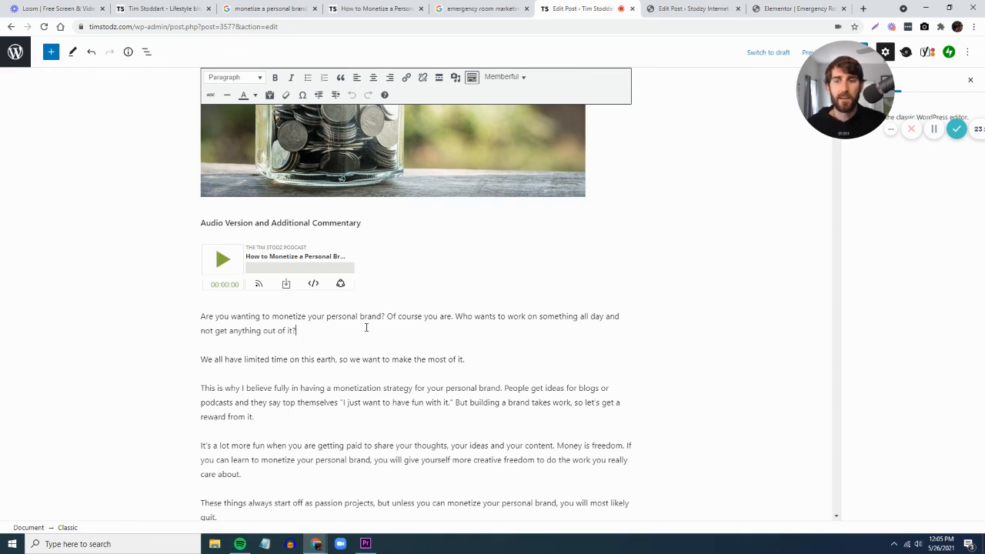
pyautogui.moveTo(382, 316); pyautogui.dragTo(285, 316)
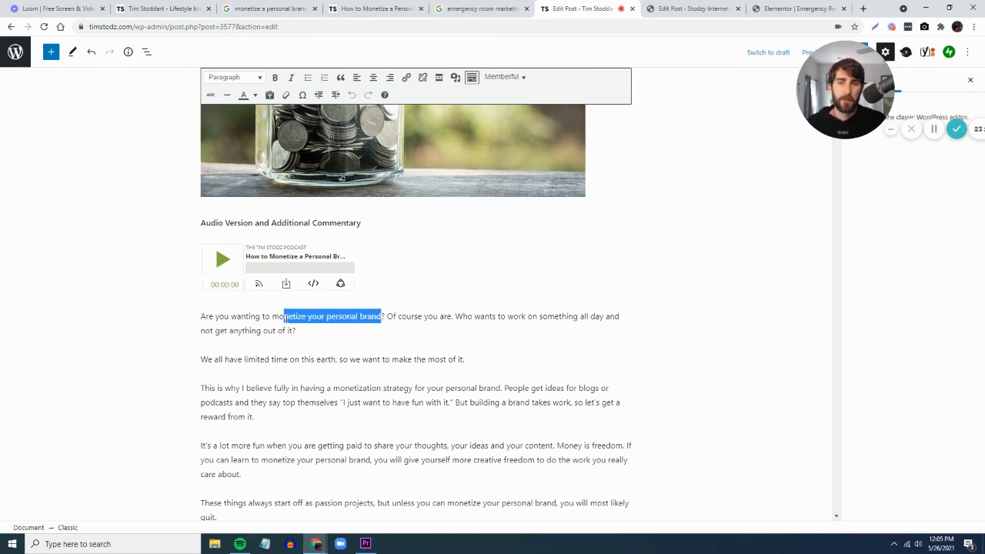
pyautogui.click(467, 318)
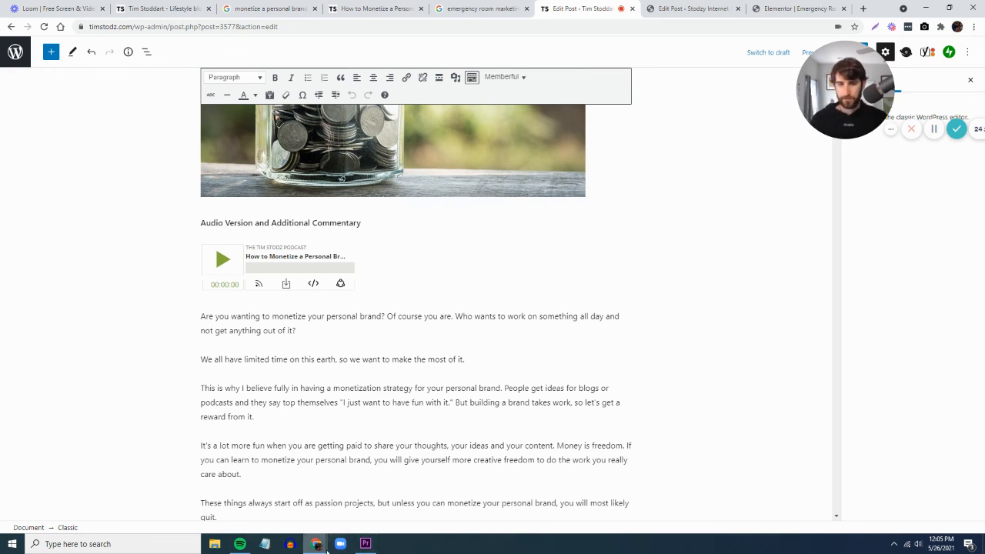
pyautogui.click(67, 7)
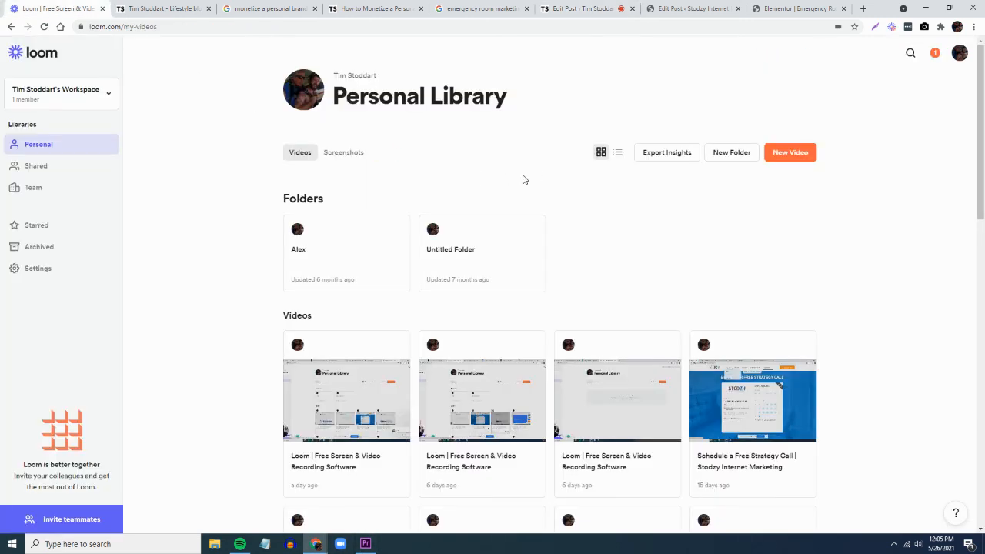
pyautogui.click(600, 9)
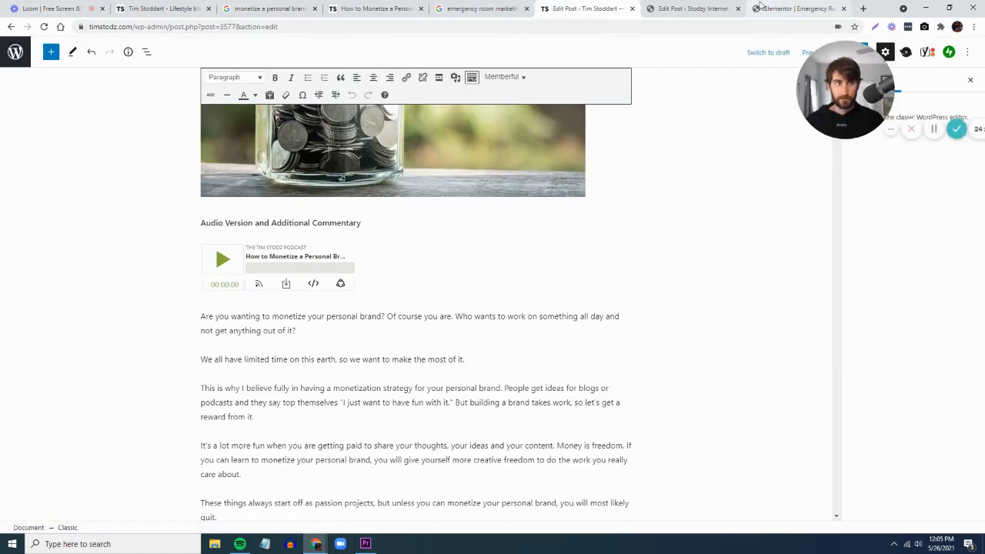
pyautogui.moveTo(902, 92); pyautogui.dragTo(696, 93)
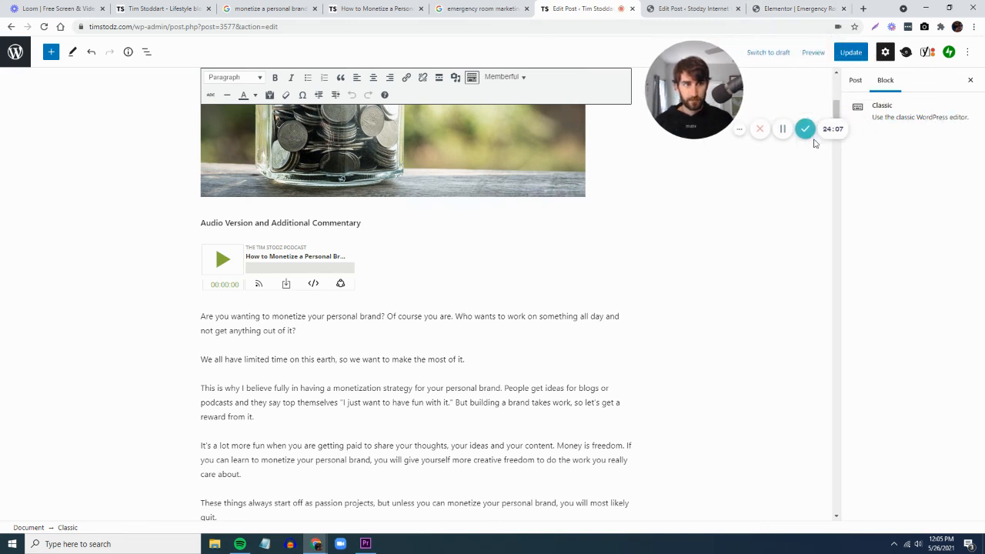